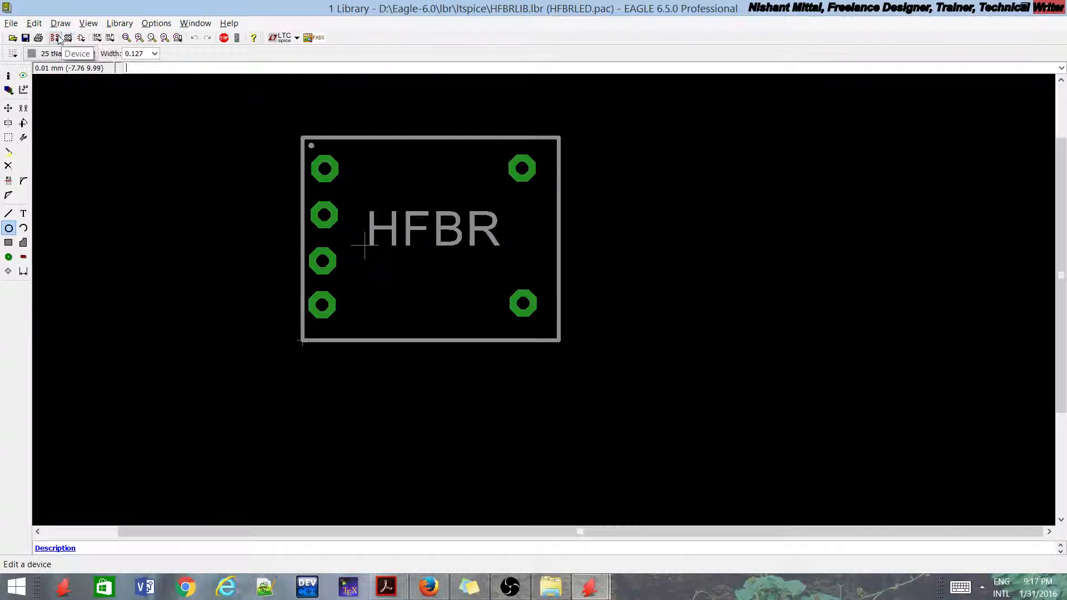
Step: Create a new symbol named HFBRLED in the library
{"action": "left_click", "coordinate": [76, 39]}
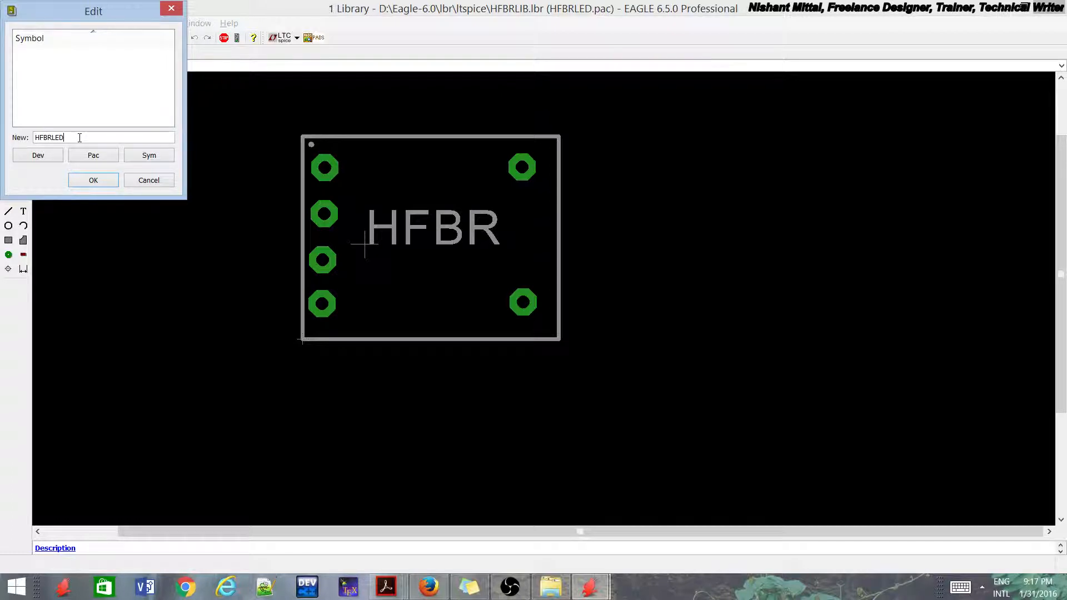
{"action": "left_click", "coordinate": [100, 180]}
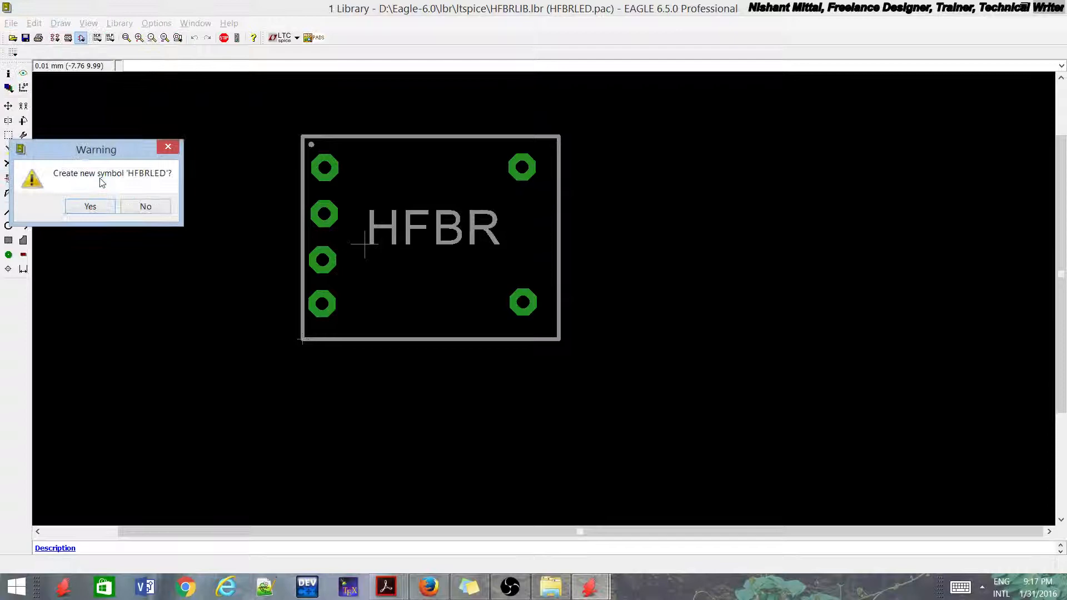
{"action": "left_click", "coordinate": [90, 207]}
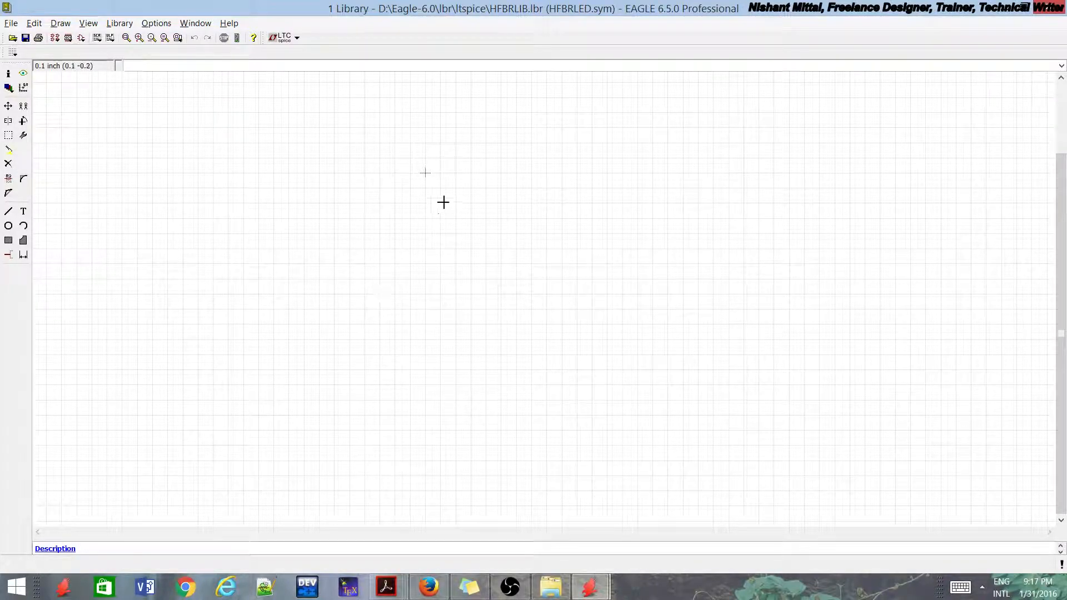
Step: Draw a closed rectangular symbol body with wires from the origin, about 1.2 inch wide and 0.7 inch high
{"action": "scroll", "coordinate": [523, 247], "scroll_direction": "up", "scroll_amount": 2}
{"action": "scroll", "coordinate": [522, 246], "scroll_direction": "up", "scroll_amount": 1}
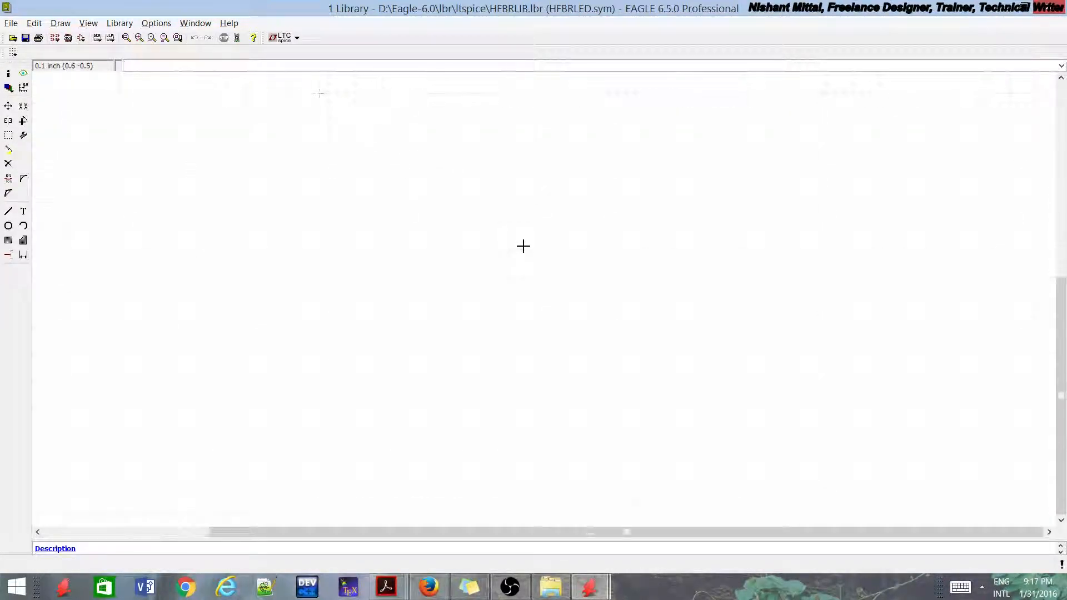
{"action": "left_click", "coordinate": [9, 211]}
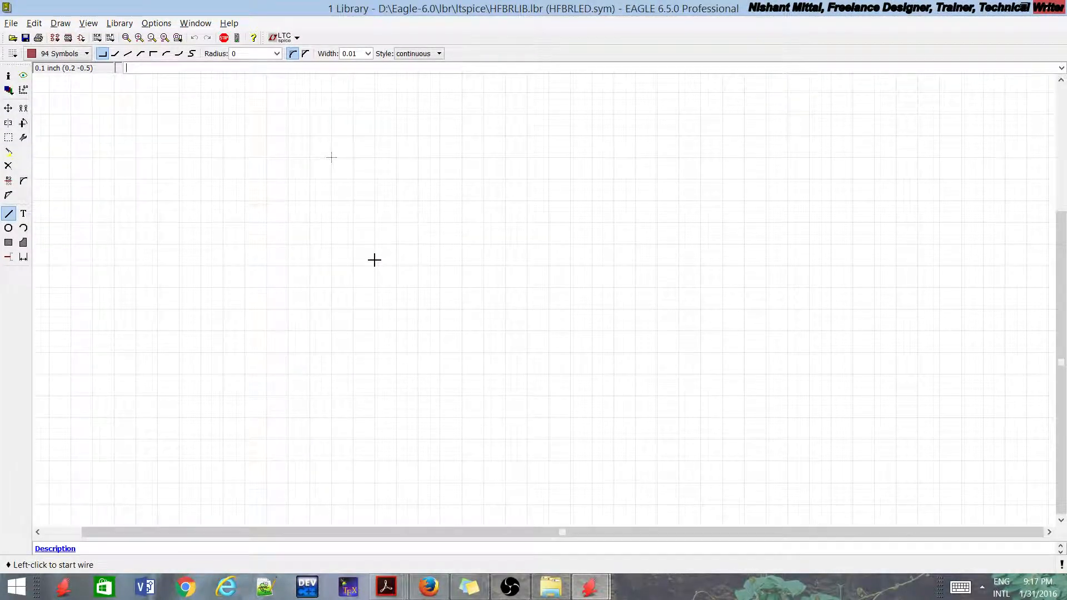
{"action": "scroll", "coordinate": [350, 222], "scroll_direction": "up", "scroll_amount": 2}
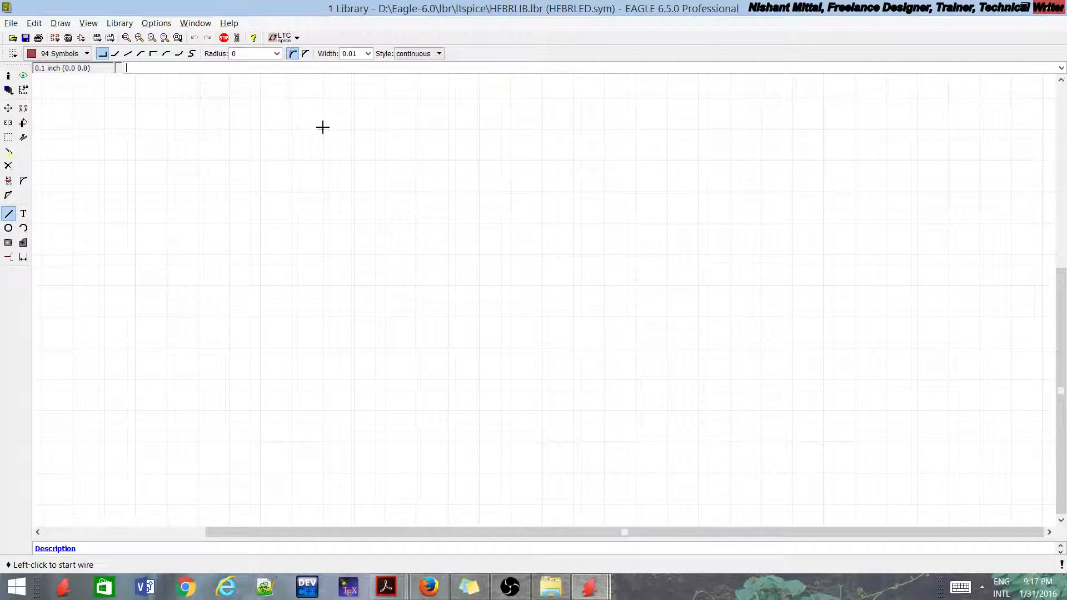
{"action": "left_click", "coordinate": [324, 128]}
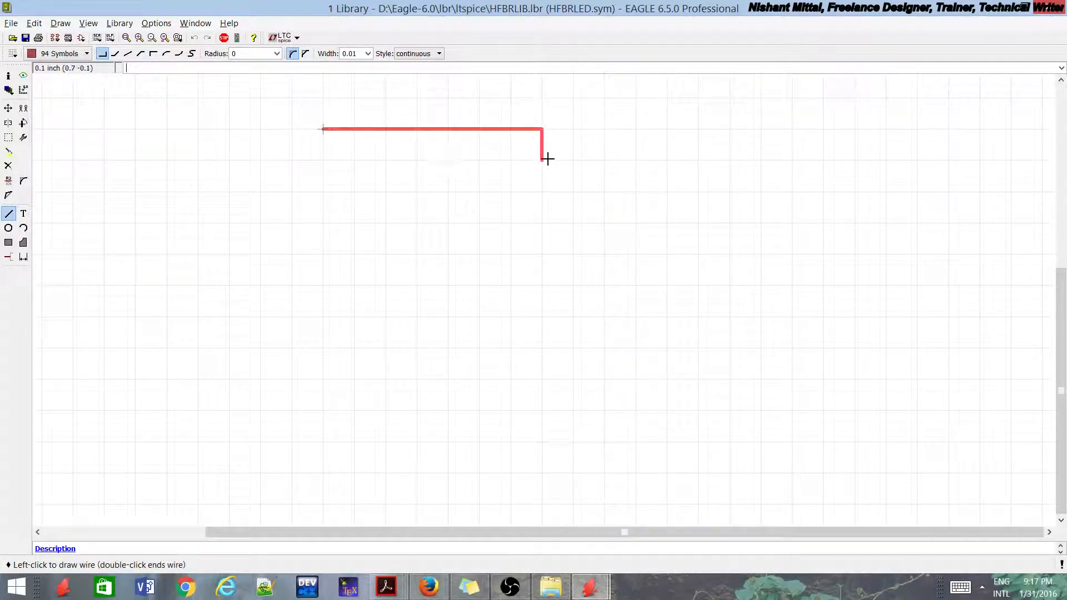
{"action": "scroll", "coordinate": [489, 230], "scroll_direction": "down", "scroll_amount": 4}
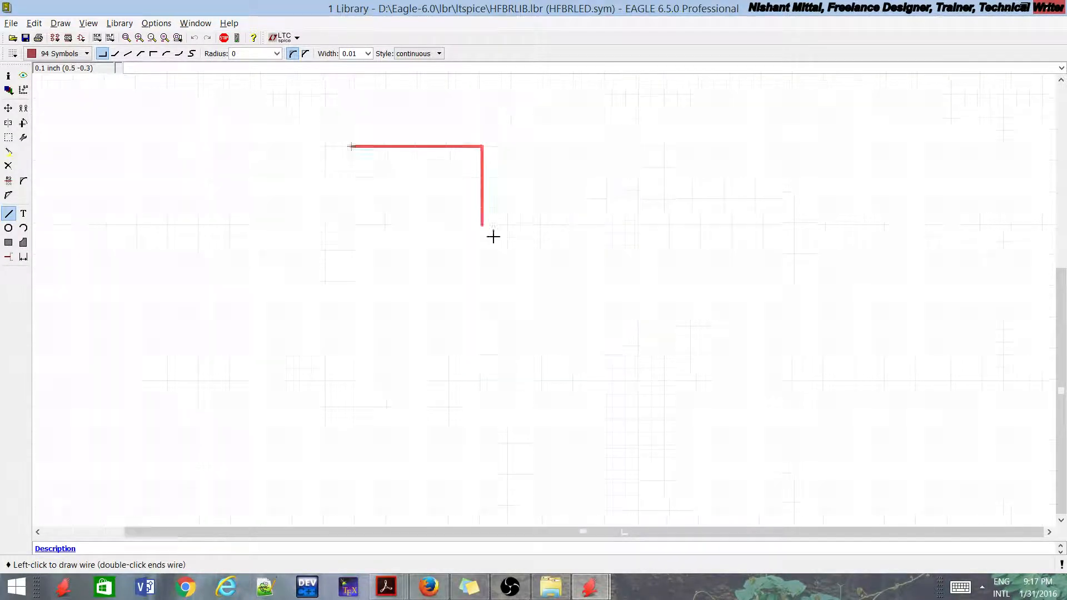
{"action": "scroll", "coordinate": [552, 267], "scroll_direction": "up", "scroll_amount": 2}
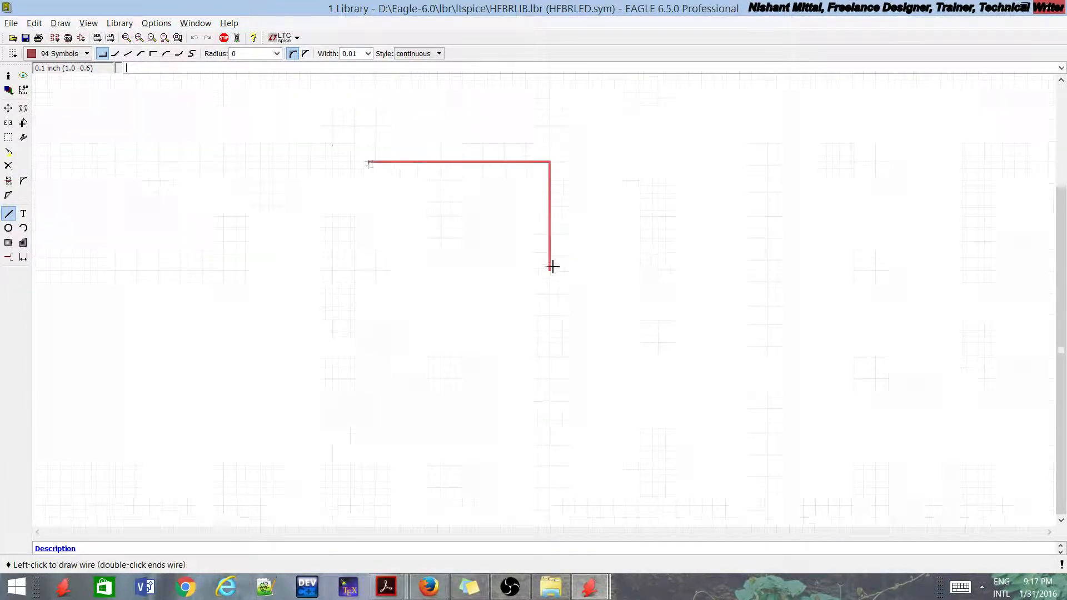
{"action": "left_click", "coordinate": [588, 285]}
{"action": "scroll", "coordinate": [338, 126], "scroll_direction": "up", "scroll_amount": 2}
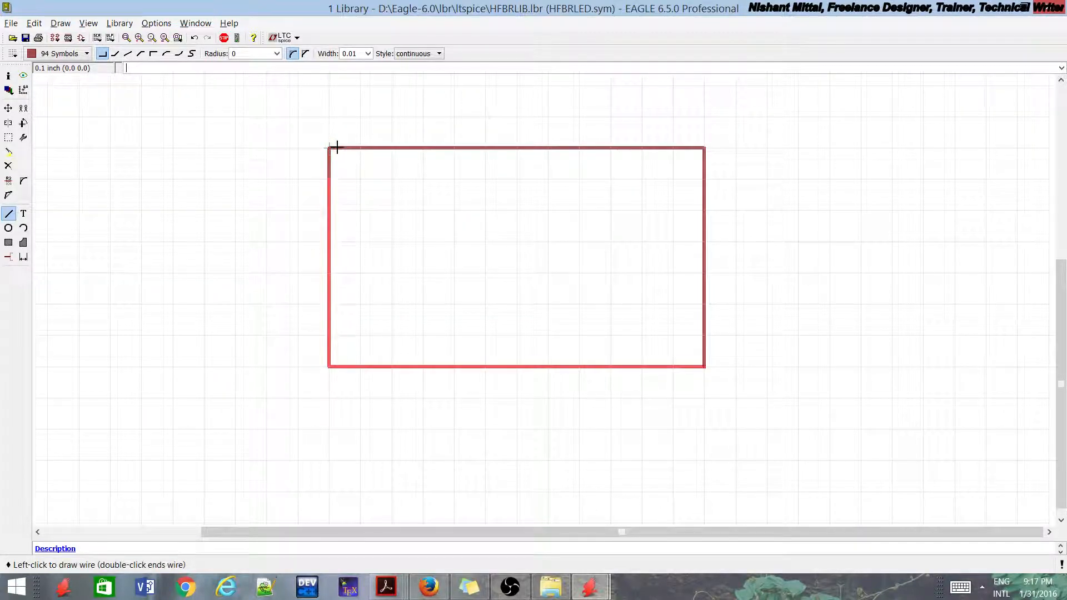
{"action": "left_click", "coordinate": [337, 146]}
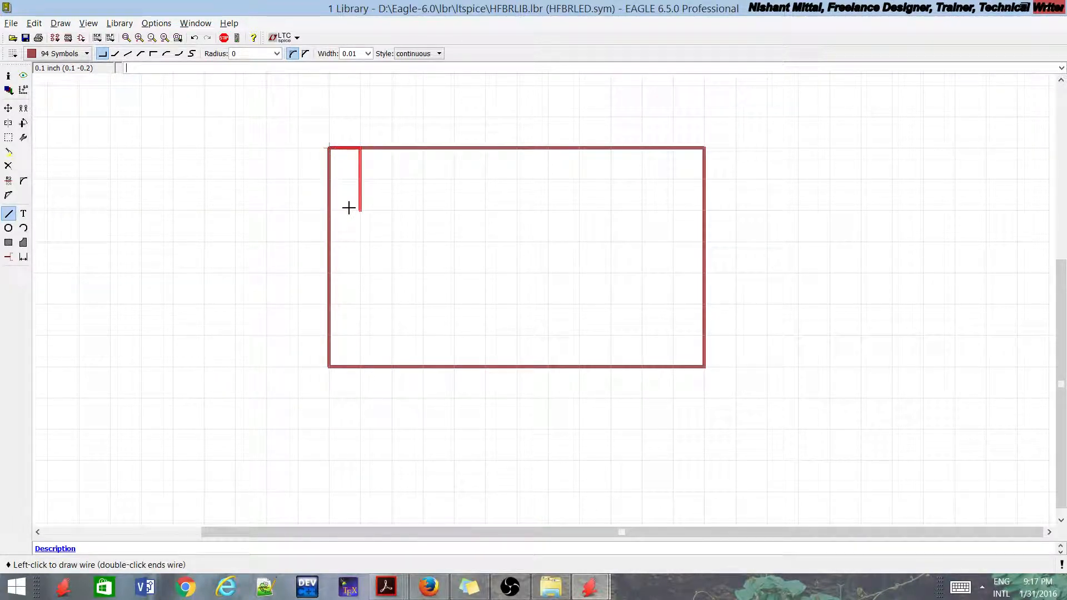
{"action": "key", "text": "Escape"}
{"action": "scroll", "coordinate": [348, 207], "scroll_direction": "down", "scroll_amount": 3}
{"action": "scroll", "coordinate": [472, 225], "scroll_direction": "up", "scroll_amount": 2}
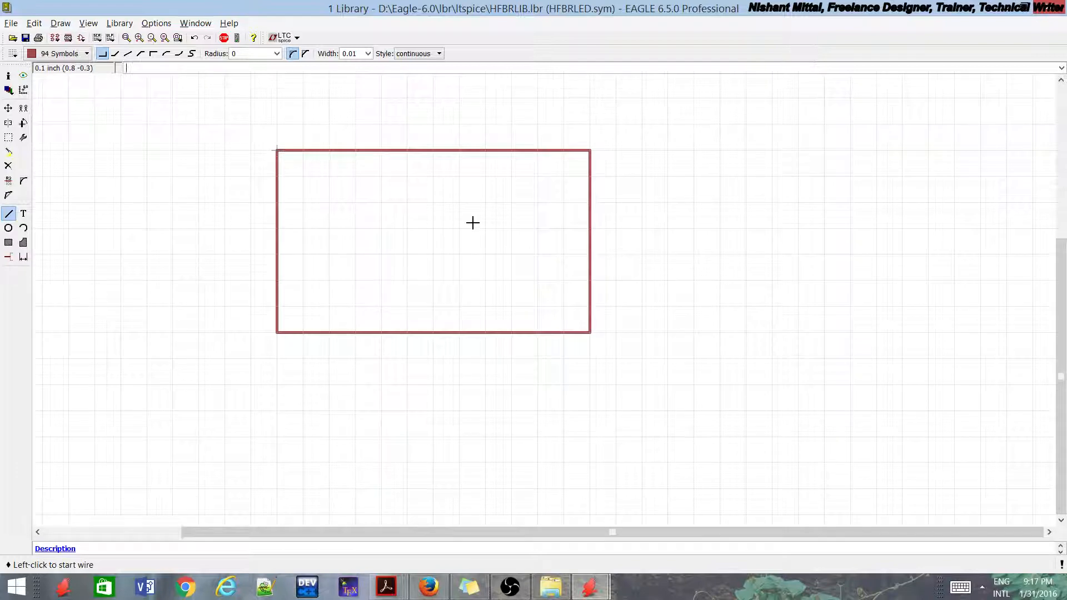
Step: Draw a smaller rectangle, about 0.2 by 0.5 inch, against the outside of the body's right edge
{"action": "left_click", "coordinate": [591, 175]}
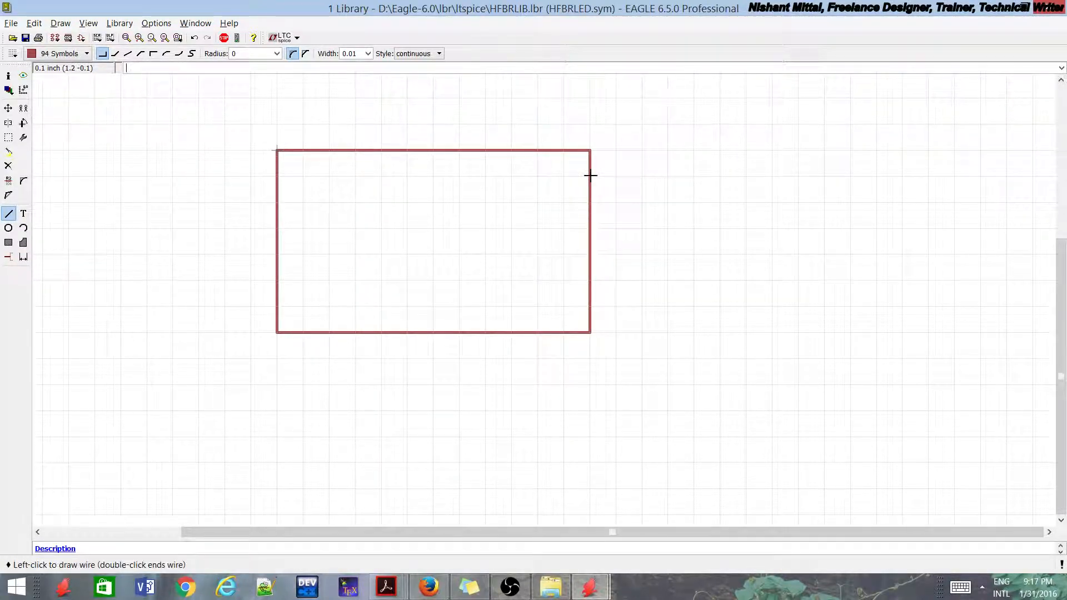
{"action": "left_click", "coordinate": [634, 308]}
{"action": "double_click", "coordinate": [588, 302]}
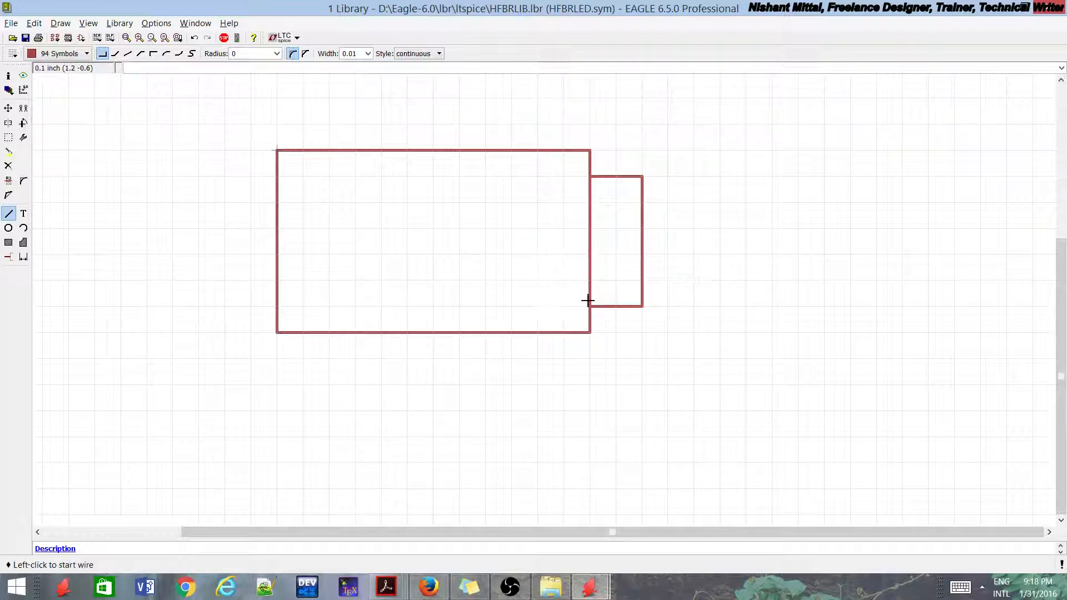
{"action": "left_click", "coordinate": [587, 300]}
{"action": "double_click", "coordinate": [589, 178]}
Step: Place four pins along the body's left edge, pointing inward, at y of about -0.1, -0.3, -0.5 and -0.6 inch
{"action": "left_click", "coordinate": [9, 257]}
{"action": "left_click", "coordinate": [229, 172]}
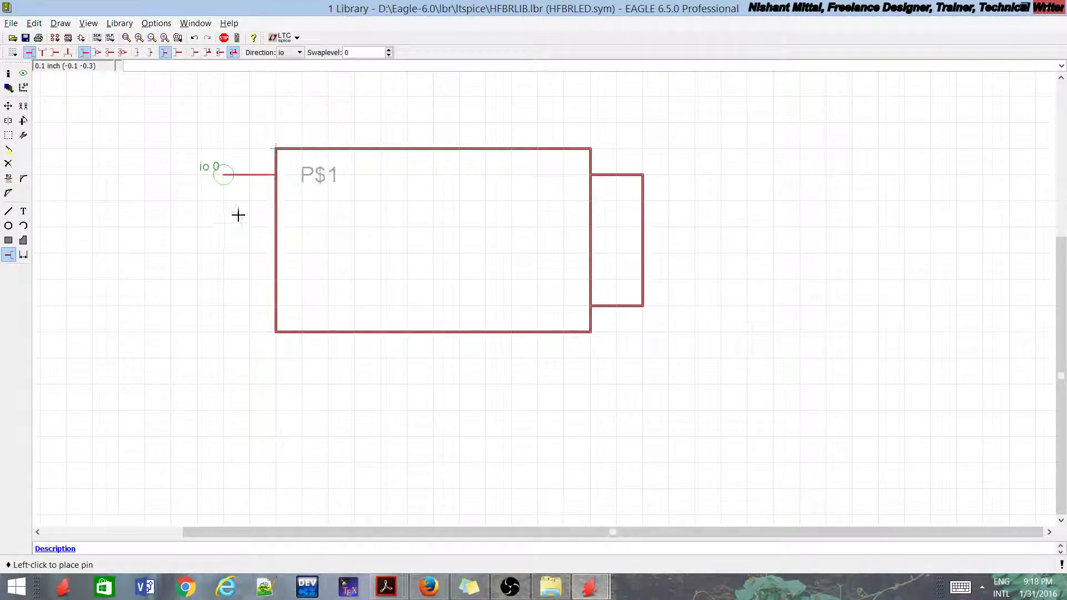
{"action": "left_click", "coordinate": [229, 227]}
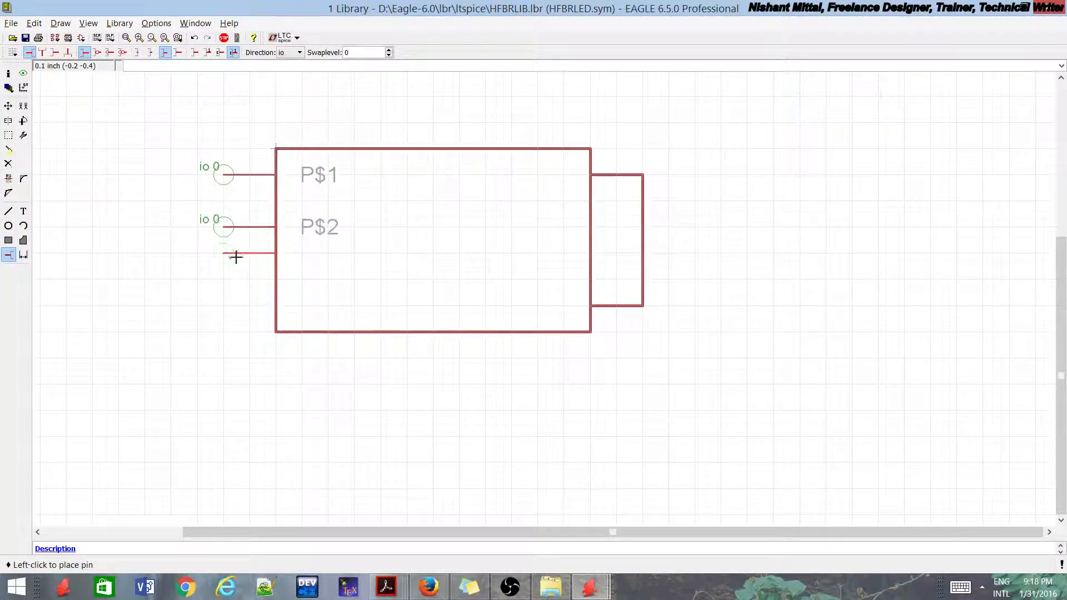
{"action": "left_click", "coordinate": [229, 279]}
{"action": "left_click", "coordinate": [228, 313]}
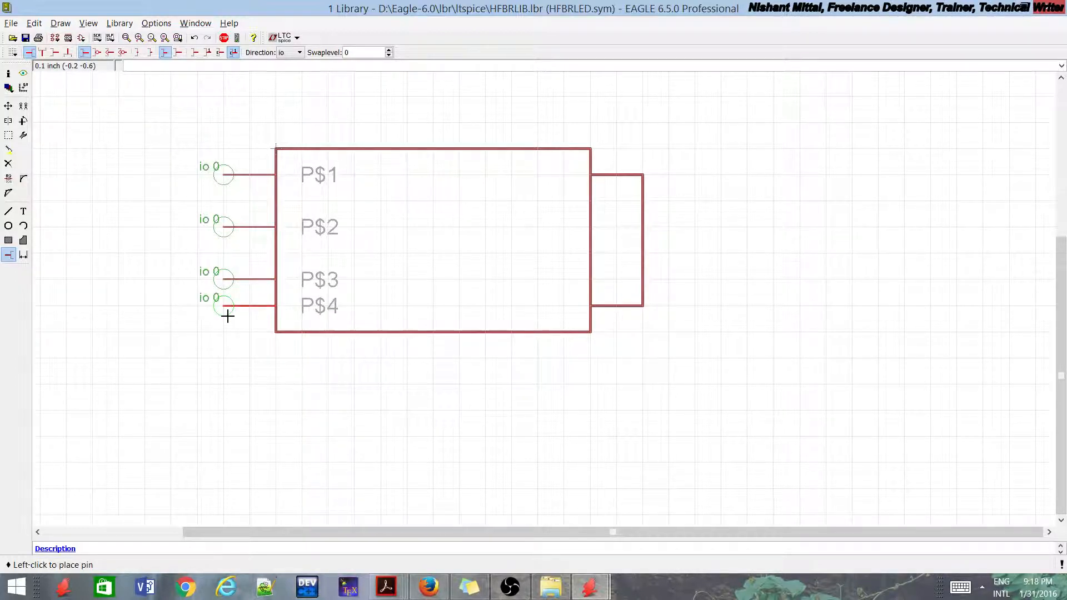
Step: Place two pins rotated 180 degrees on the small rectangle's right edge, at y of about -0.2 and -0.5 inch
{"action": "right_click", "coordinate": [545, 195]}
{"action": "right_click", "coordinate": [566, 196]}
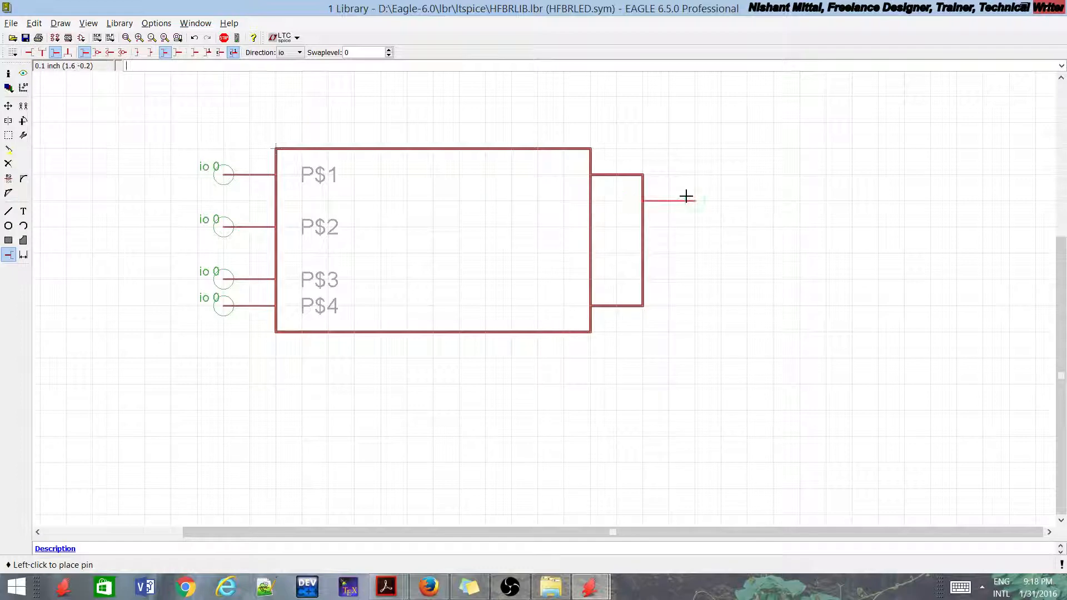
{"action": "left_click", "coordinate": [692, 199]}
{"action": "left_click", "coordinate": [693, 278]}
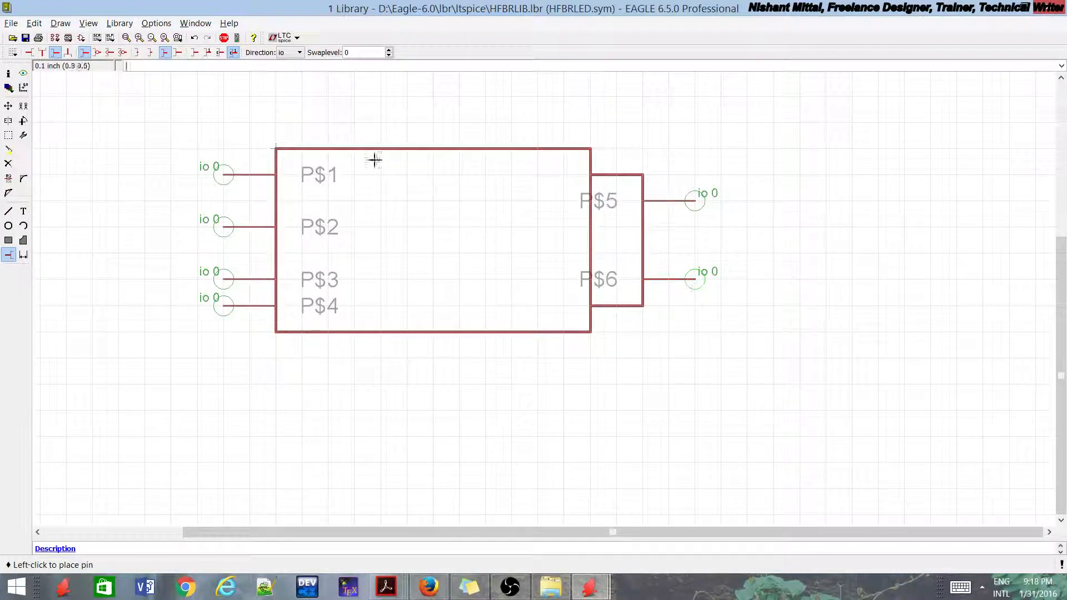
Step: Move the body's bottom edge and the lowest left pin down 0.1 inch each to even out the left pin spacing
{"action": "left_click", "coordinate": [9, 106]}
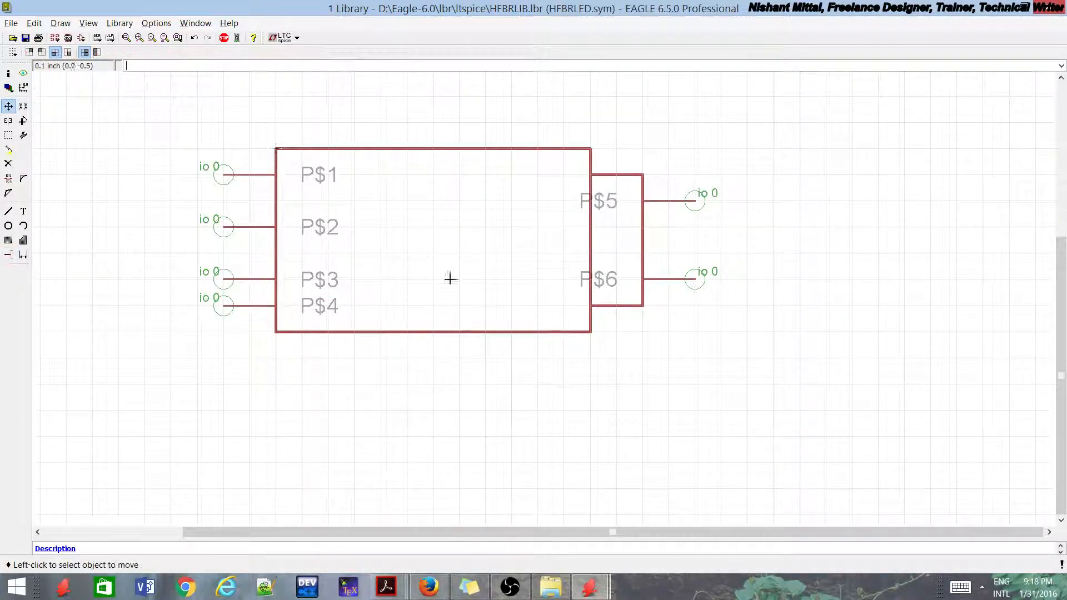
{"action": "left_click", "coordinate": [432, 333]}
{"action": "left_click", "coordinate": [434, 361]}
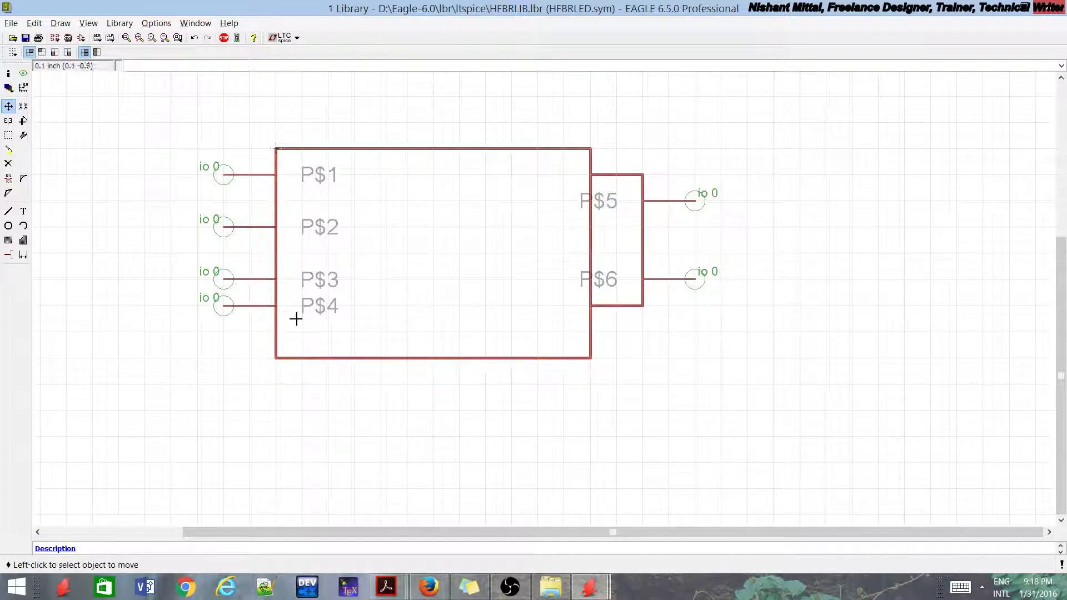
{"action": "left_click", "coordinate": [259, 312]}
{"action": "left_click", "coordinate": [254, 314]}
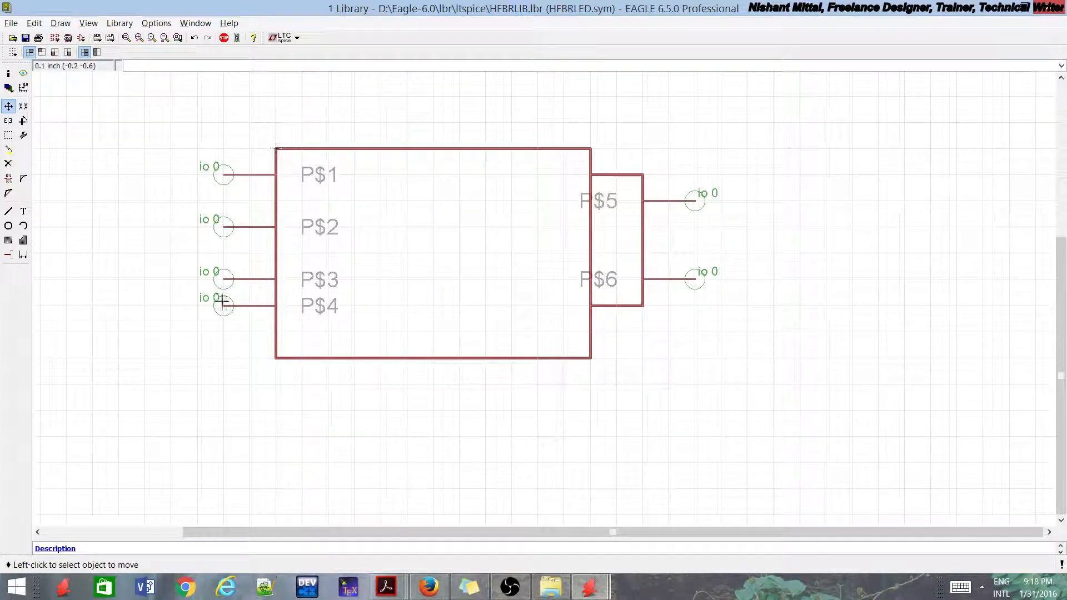
{"action": "left_click", "coordinate": [223, 305]}
{"action": "left_click", "coordinate": [223, 331]}
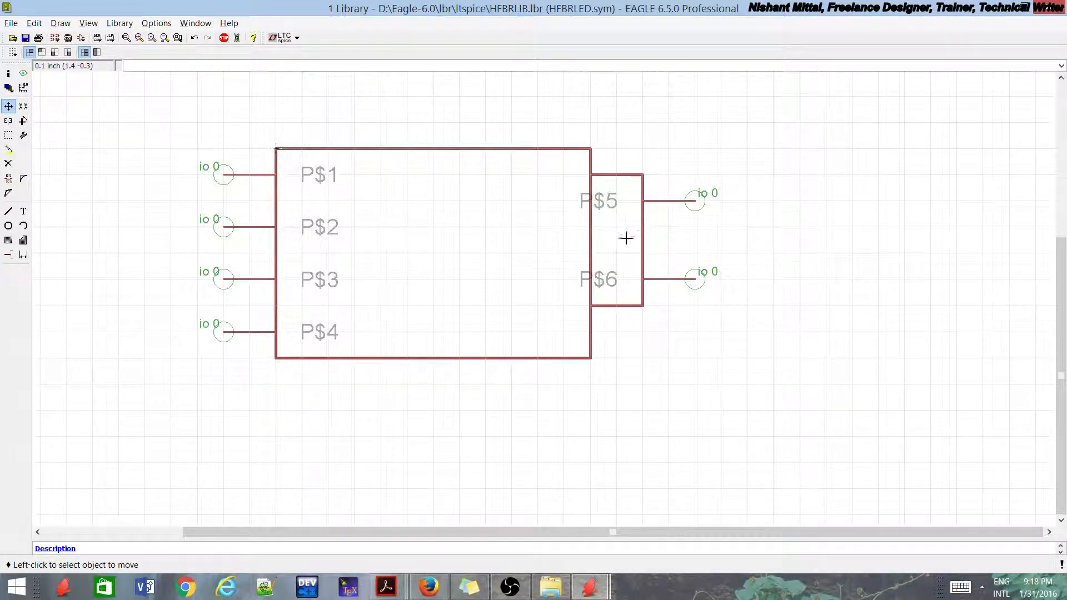
Step: Reshape the small rectangle by moving its left edge 0.1 inch left, top edge 0.1 inch down and bottom edge 0.1 inch up
{"action": "left_click", "coordinate": [589, 237]}
{"action": "left_click", "coordinate": [564, 237]}
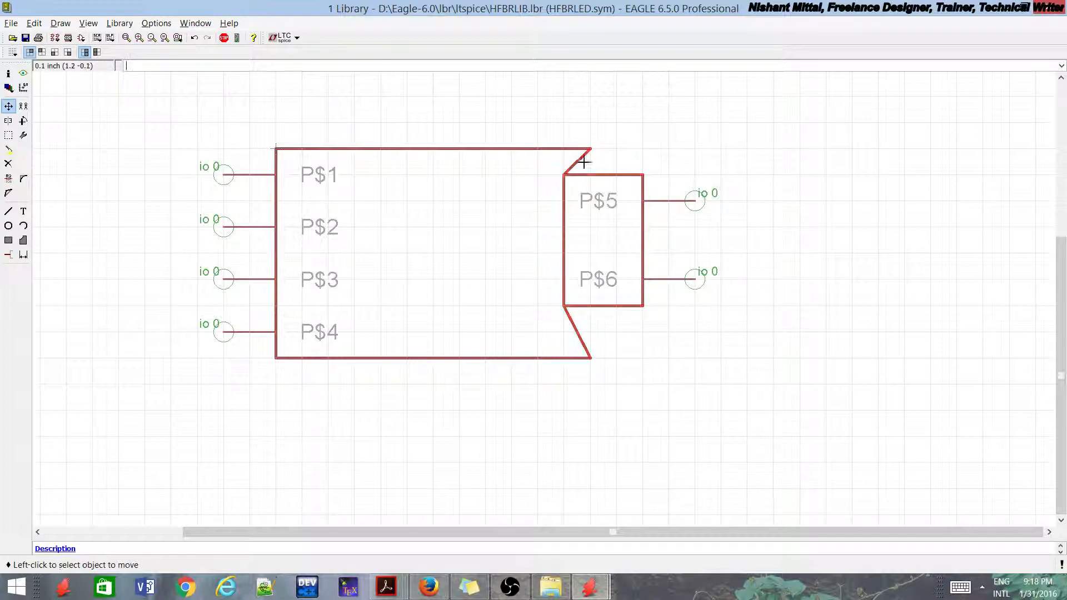
{"action": "scroll", "coordinate": [476, 298], "scroll_direction": "down", "scroll_amount": 1}
{"action": "scroll", "coordinate": [533, 283], "scroll_direction": "up", "scroll_amount": 1}
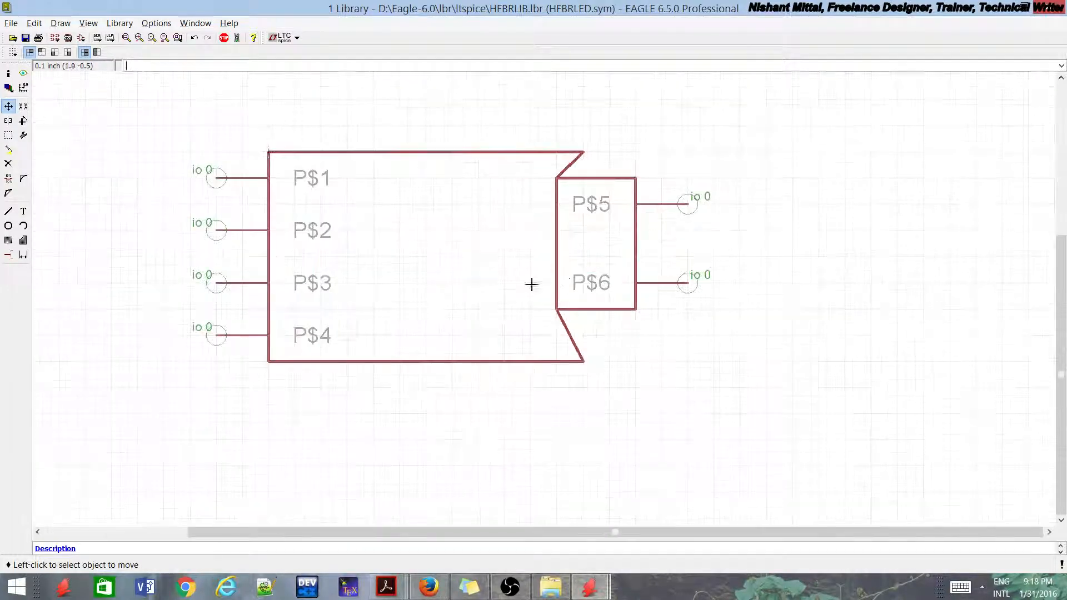
{"action": "left_click", "coordinate": [590, 179]}
{"action": "left_click", "coordinate": [589, 203]}
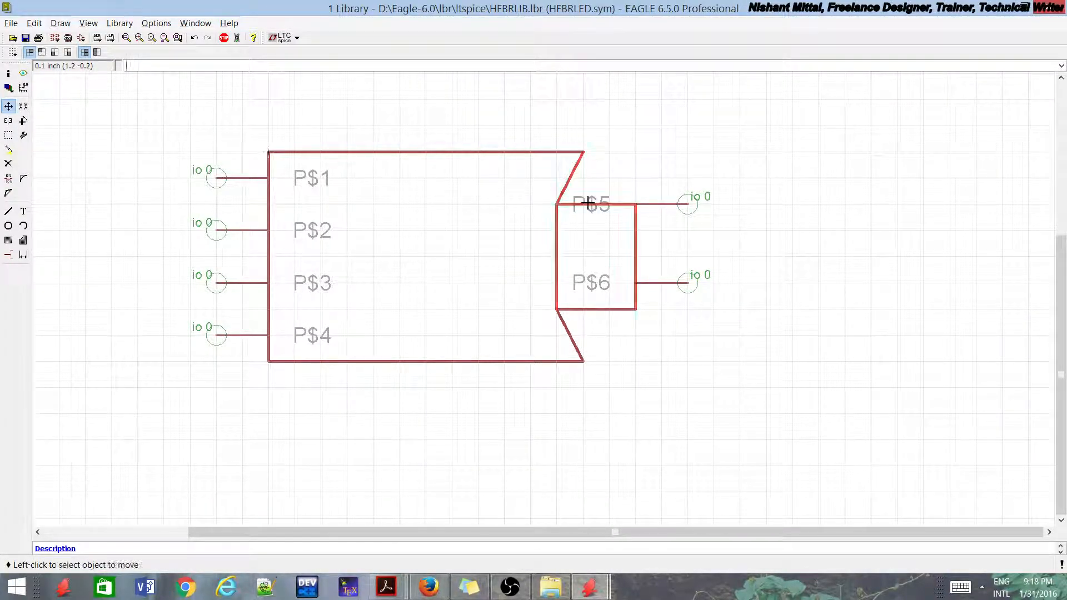
{"action": "left_click", "coordinate": [585, 309]}
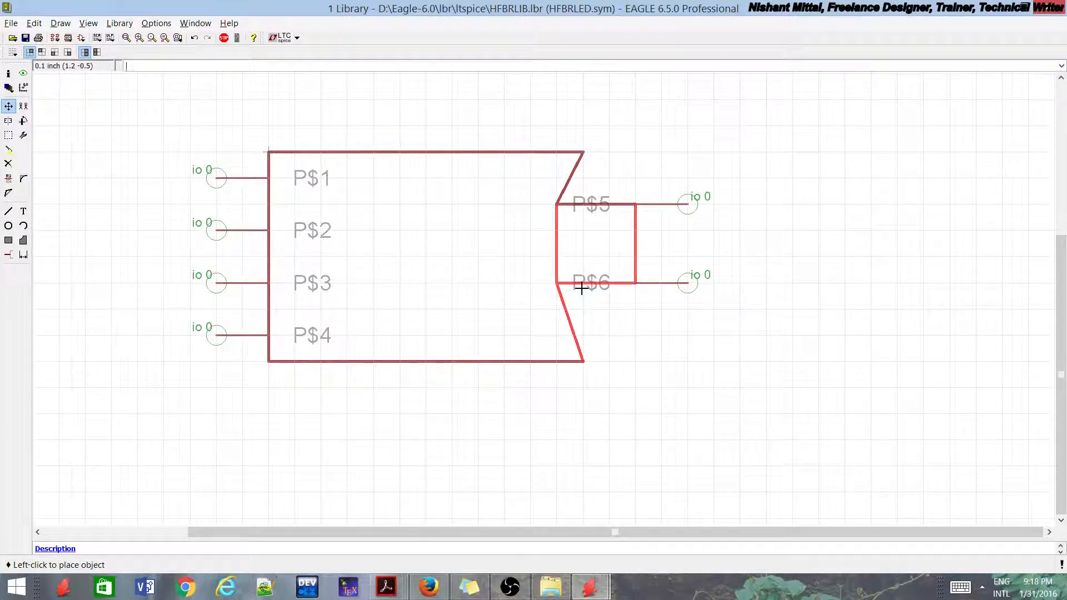
{"action": "left_click", "coordinate": [584, 283]}
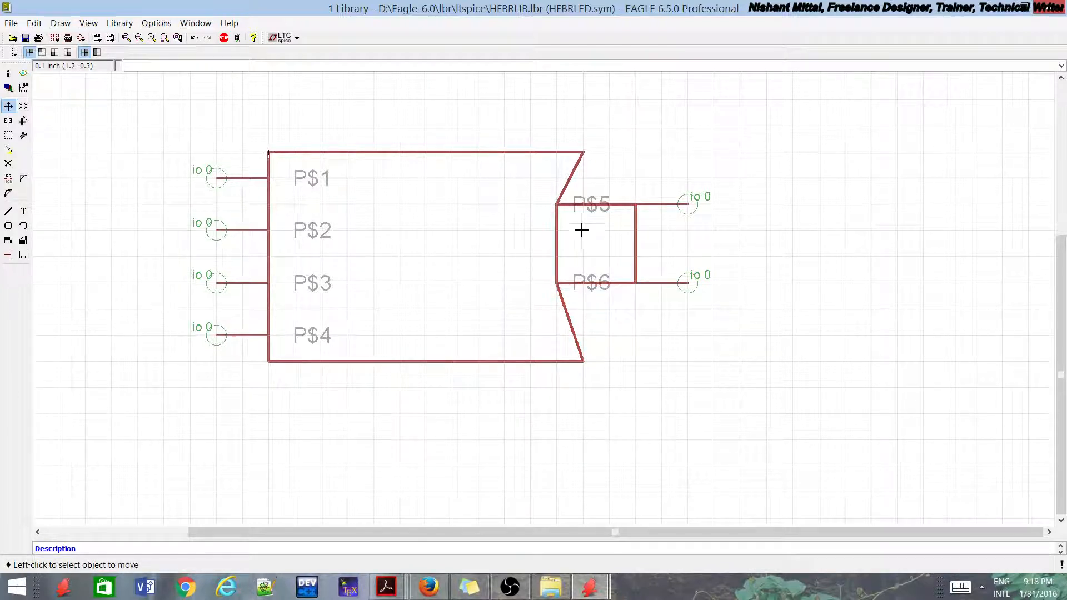
Step: Move the upper right pin down 0.1 inch and the lower right pin up 0.1 inch, within the small rectangle's height
{"action": "left_click", "coordinate": [658, 205]}
{"action": "left_click", "coordinate": [666, 211]}
{"action": "left_click", "coordinate": [688, 205]}
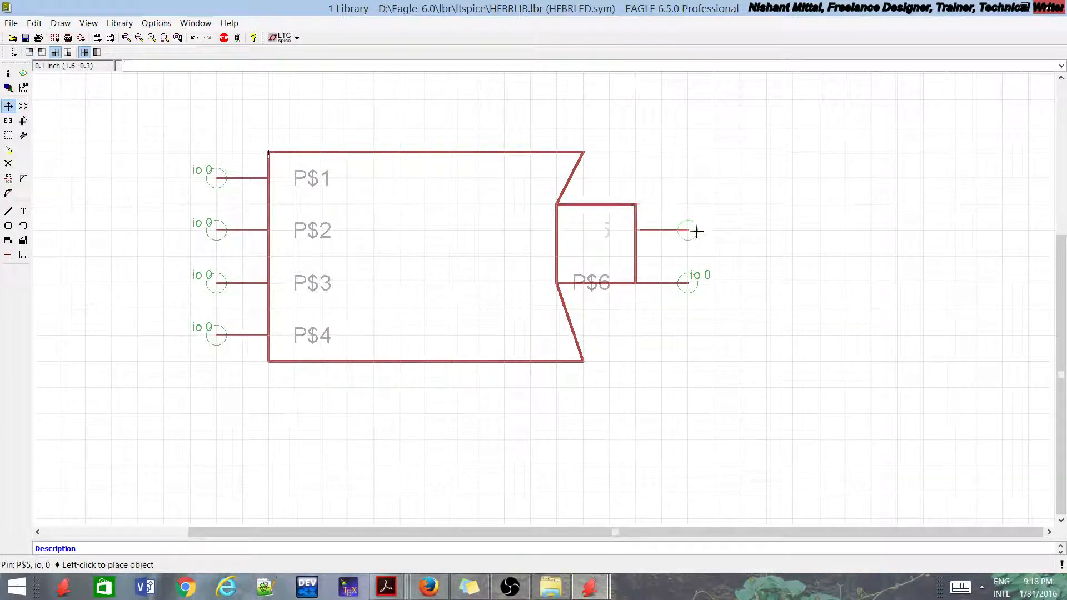
{"action": "left_click", "coordinate": [688, 230]}
{"action": "left_click", "coordinate": [687, 283]}
{"action": "left_click", "coordinate": [684, 256]}
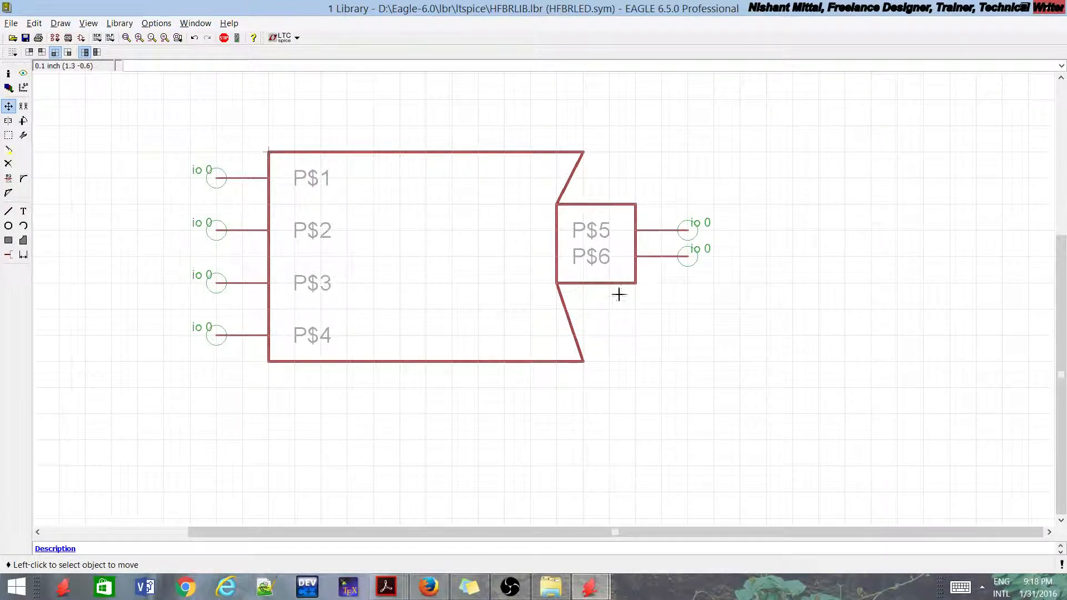
Step: Swap the positions of the two right-side pins so that P$6 sits above P$5
{"action": "scroll", "coordinate": [619, 293], "scroll_direction": "down", "scroll_amount": 2}
{"action": "scroll", "coordinate": [526, 251], "scroll_direction": "up", "scroll_amount": 2}
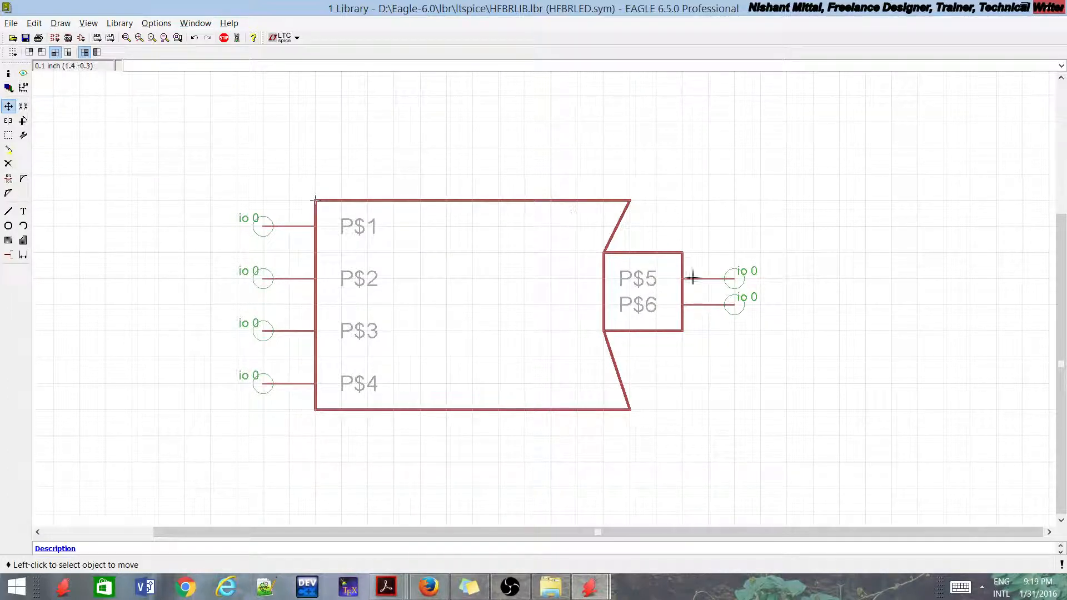
{"action": "left_click", "coordinate": [723, 304]}
{"action": "left_click", "coordinate": [751, 199]}
{"action": "left_click", "coordinate": [707, 278]}
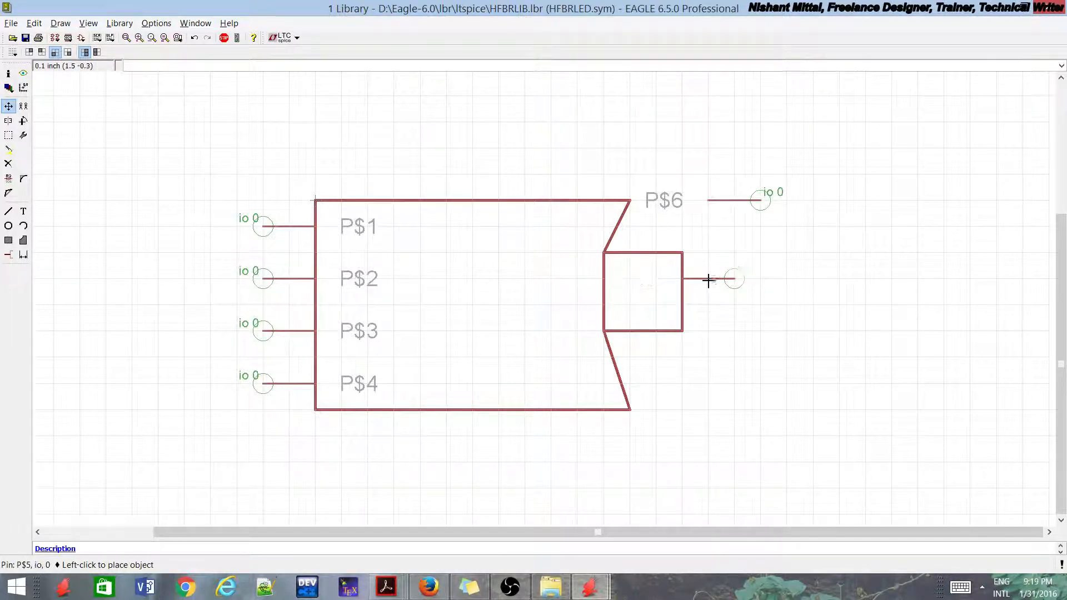
{"action": "left_click", "coordinate": [707, 299]}
{"action": "left_click", "coordinate": [717, 200]}
{"action": "left_click", "coordinate": [689, 281]}
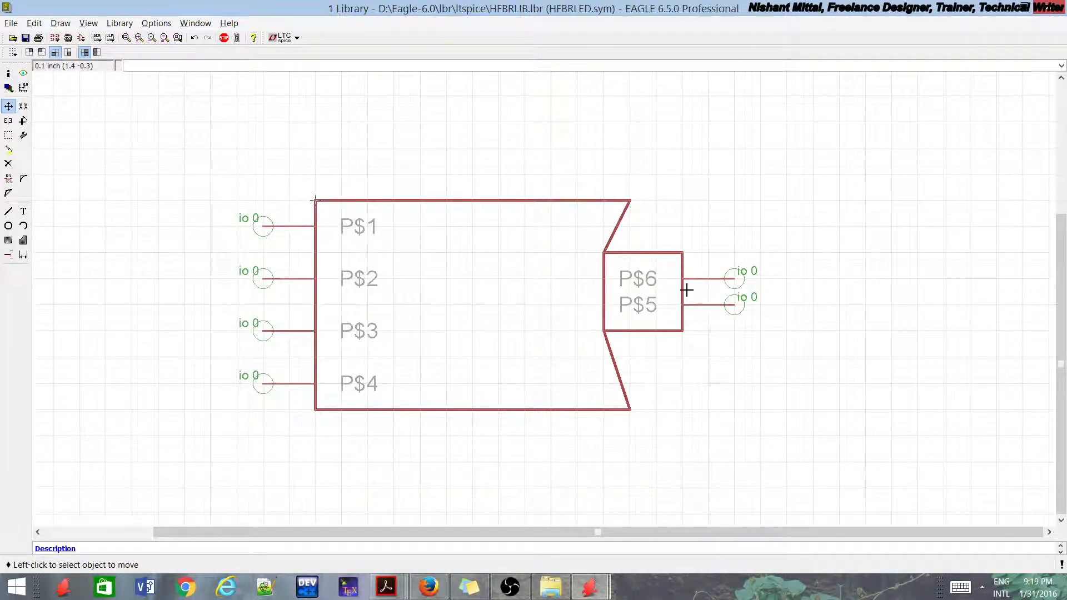
{"action": "scroll", "coordinate": [262, 259], "scroll_direction": "down", "scroll_amount": 1}
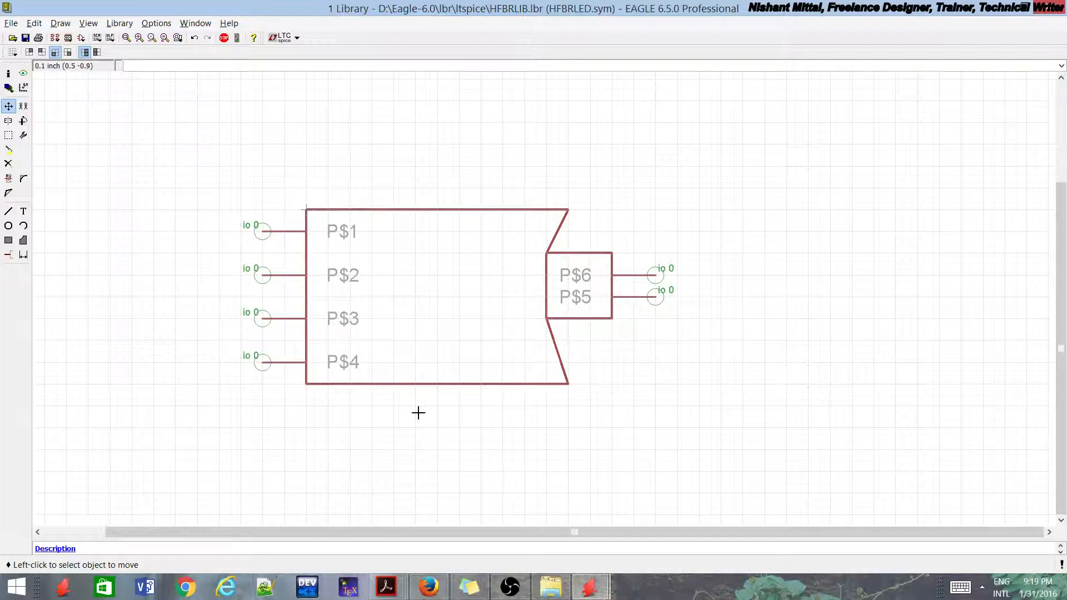
Step: Save the HFBRLIB library with the finished HFBRLED symbol
{"action": "scroll", "coordinate": [419, 411], "scroll_direction": "up", "scroll_amount": 1}
{"action": "scroll", "coordinate": [419, 412], "scroll_direction": "up", "scroll_amount": 1}
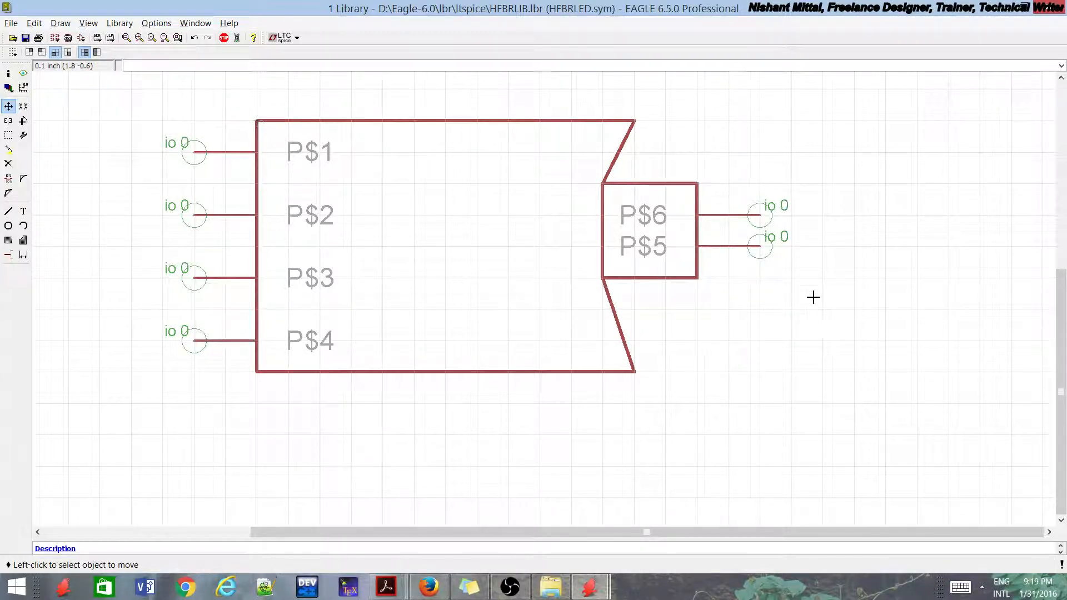
{"action": "scroll", "coordinate": [495, 257], "scroll_direction": "down", "scroll_amount": 2}
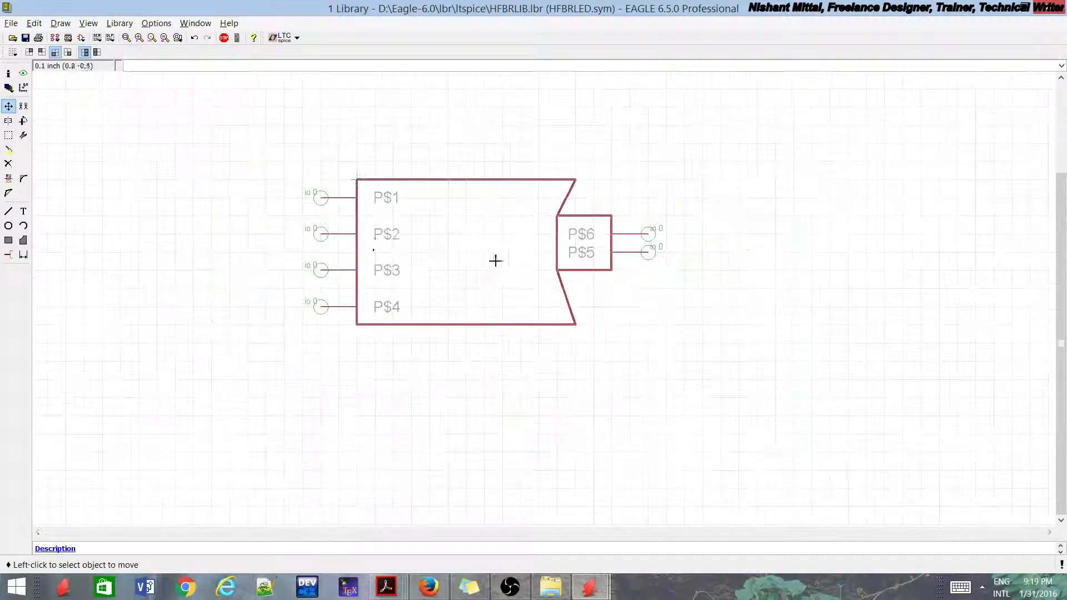
{"action": "scroll", "coordinate": [288, 200], "scroll_direction": "up", "scroll_amount": 1}
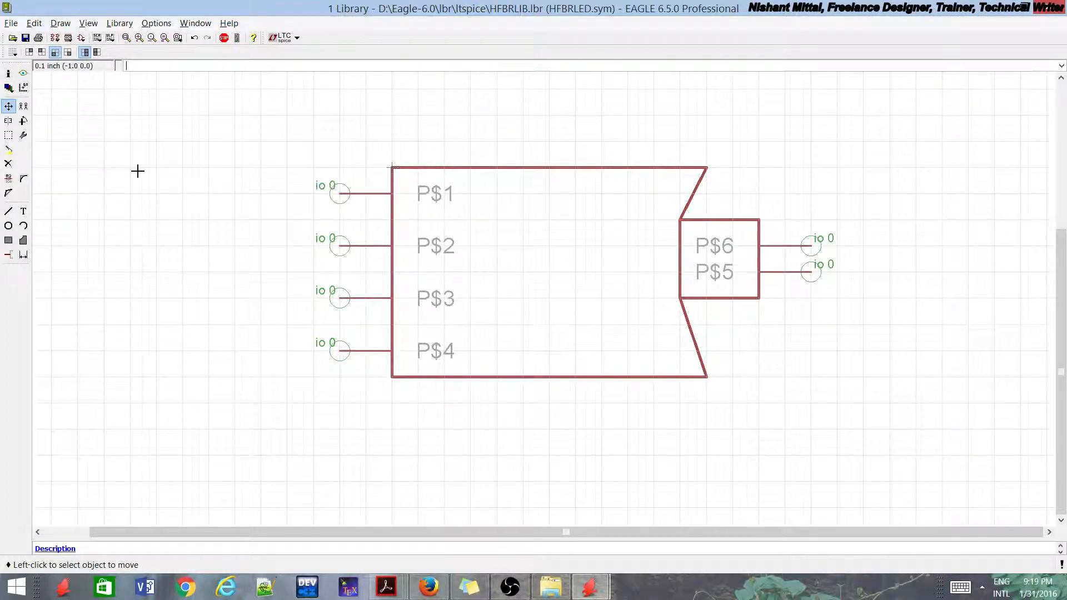
{"action": "left_click", "coordinate": [26, 39]}
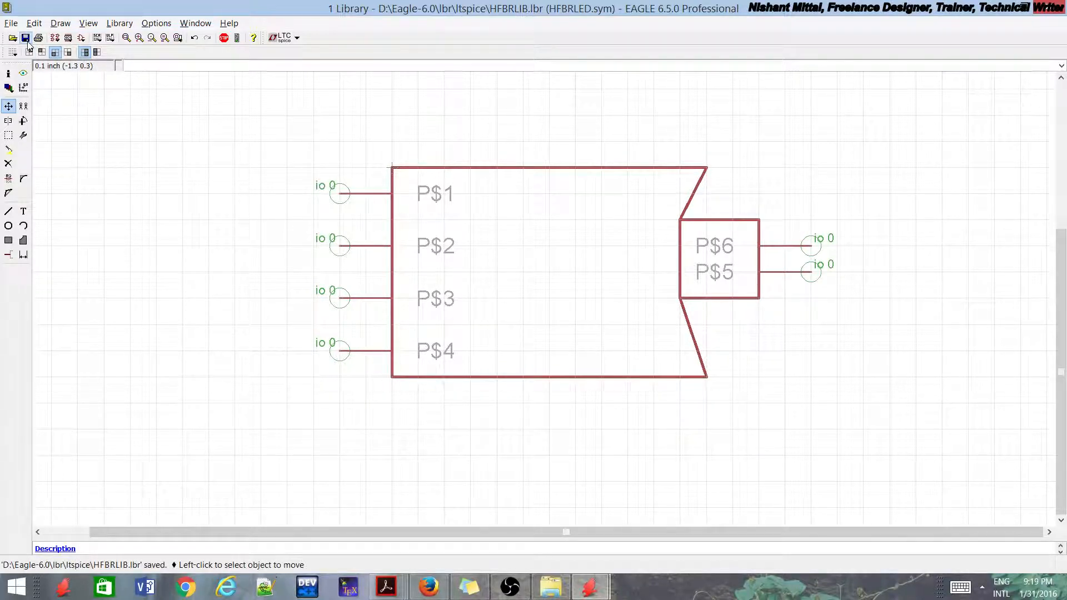
Step: Create a new device named HFBRLED in the library and assign the HFBRLED package to it with a blank variant name
{"action": "left_click", "coordinate": [55, 38]}
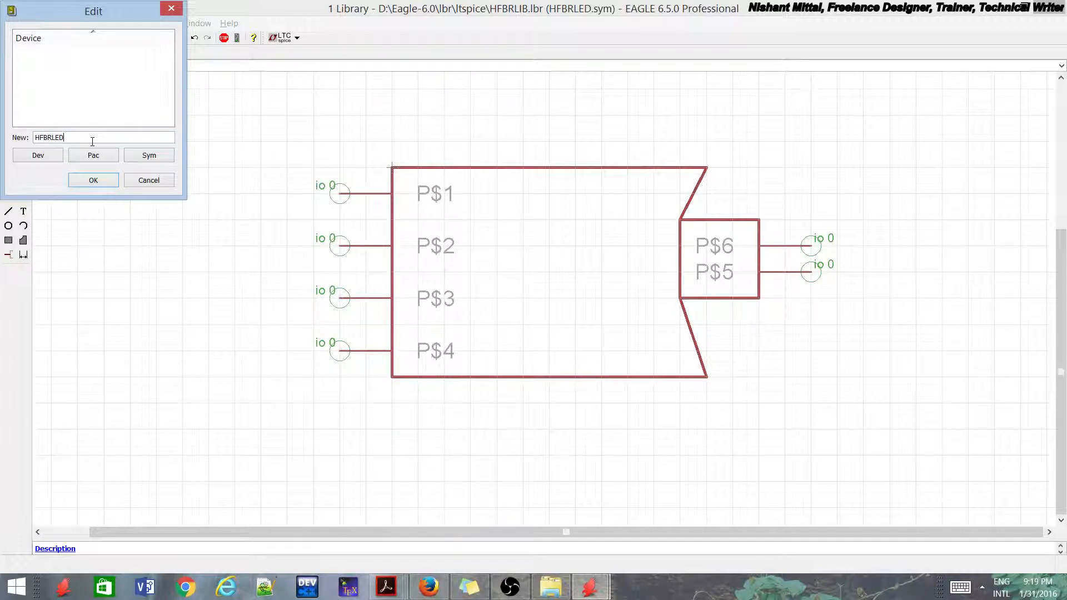
{"action": "left_click", "coordinate": [109, 178]}
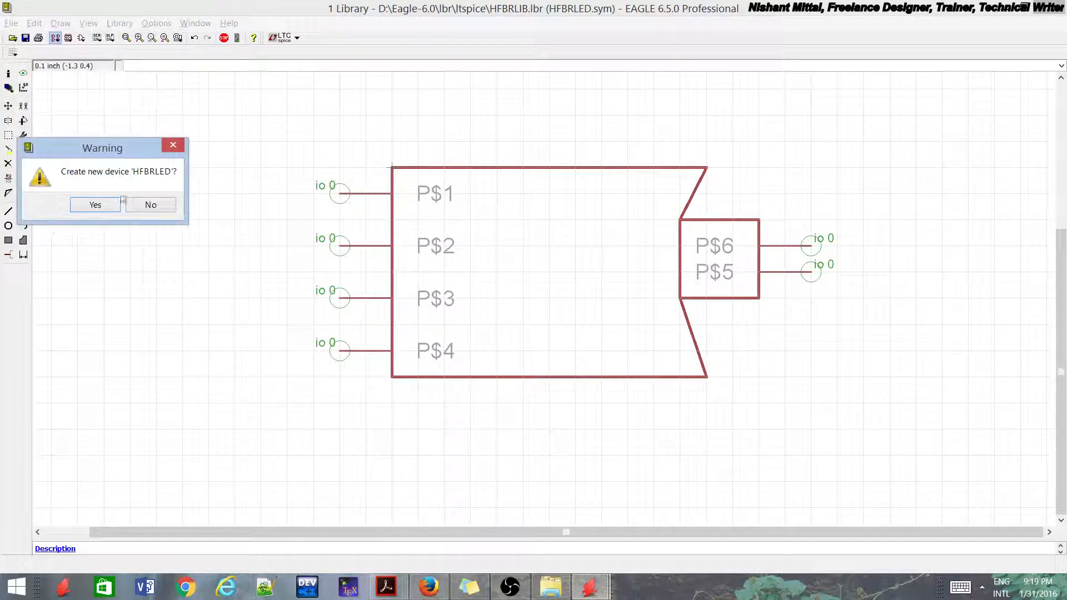
{"action": "left_click", "coordinate": [104, 205]}
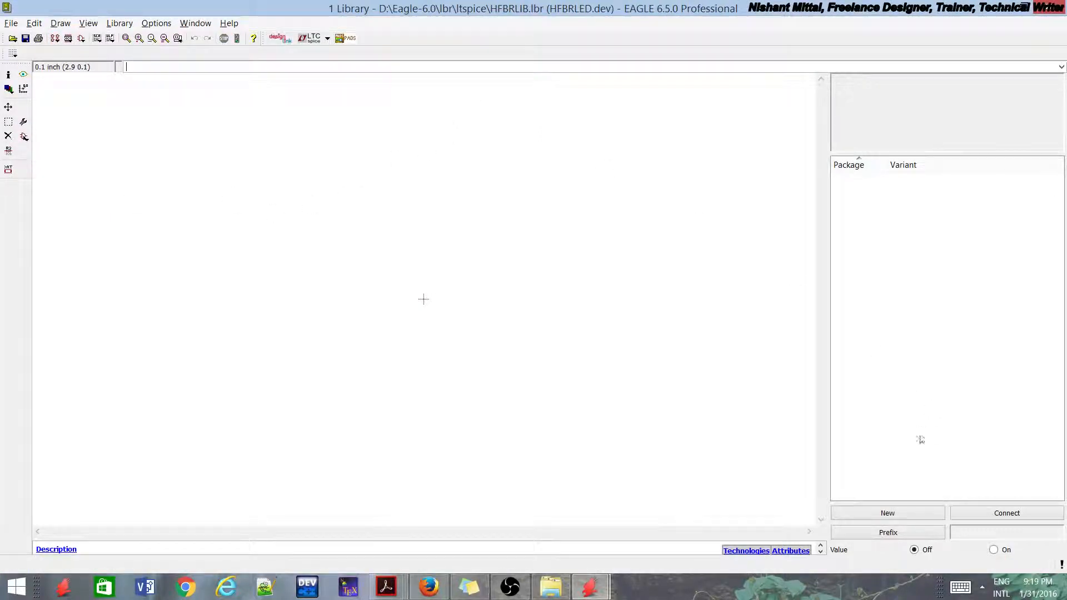
{"action": "left_click", "coordinate": [886, 512]}
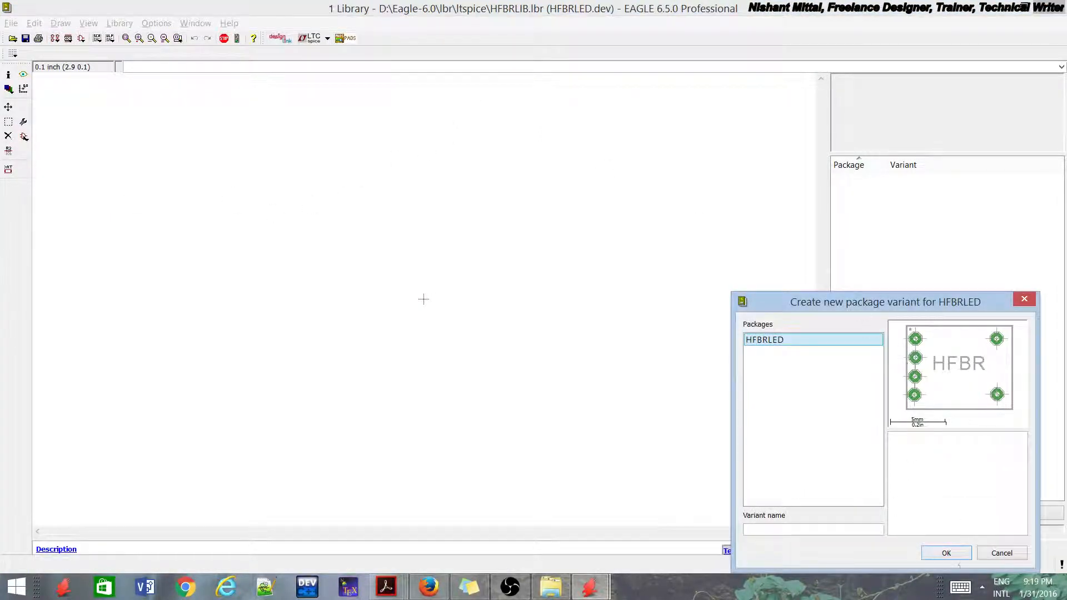
{"action": "left_click", "coordinate": [951, 558]}
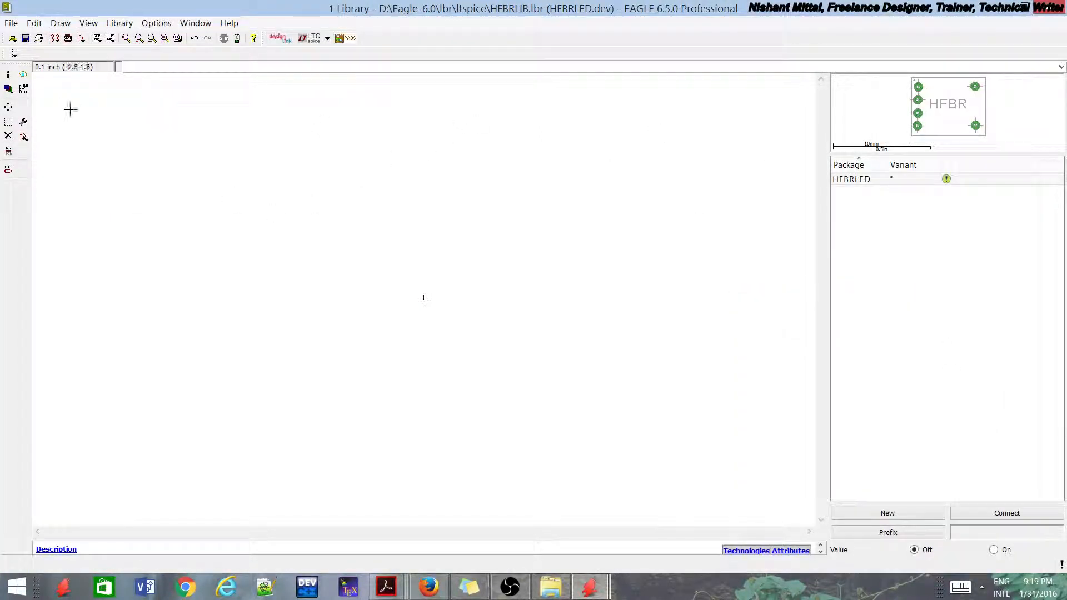
Step: Add one HFBRLED symbol to the device drawing, up and to the left of the origin
{"action": "left_click", "coordinate": [19, 140]}
{"action": "left_click", "coordinate": [68, 203]}
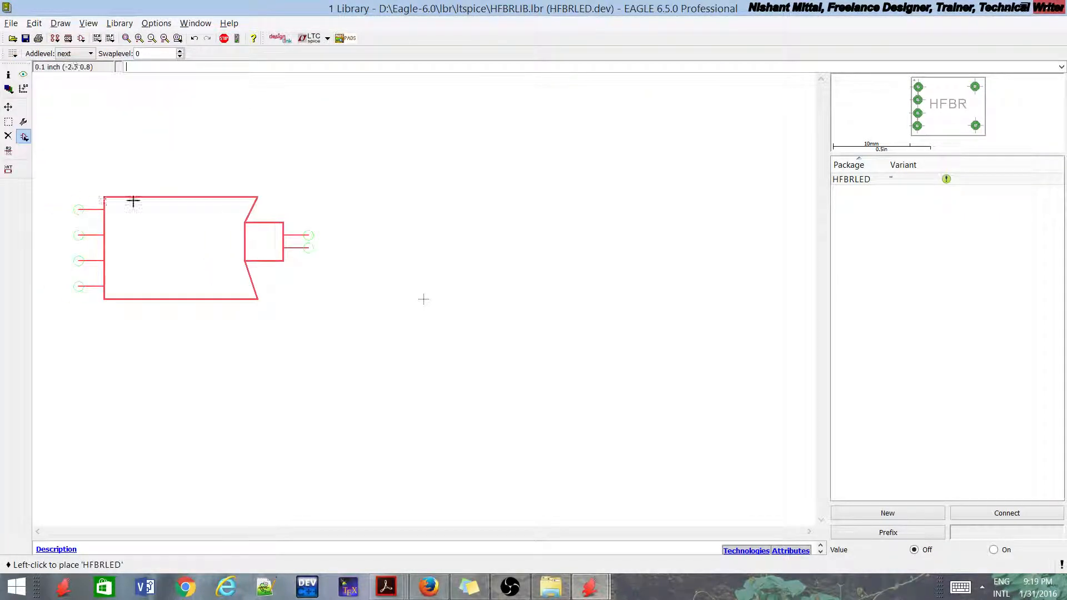
{"action": "left_click", "coordinate": [262, 189]}
{"action": "key", "text": "Escape"}
{"action": "key", "text": "Escape"}
{"action": "scroll", "coordinate": [360, 199], "scroll_direction": "down", "scroll_amount": 2}
{"action": "scroll", "coordinate": [359, 209], "scroll_direction": "up", "scroll_amount": 1}
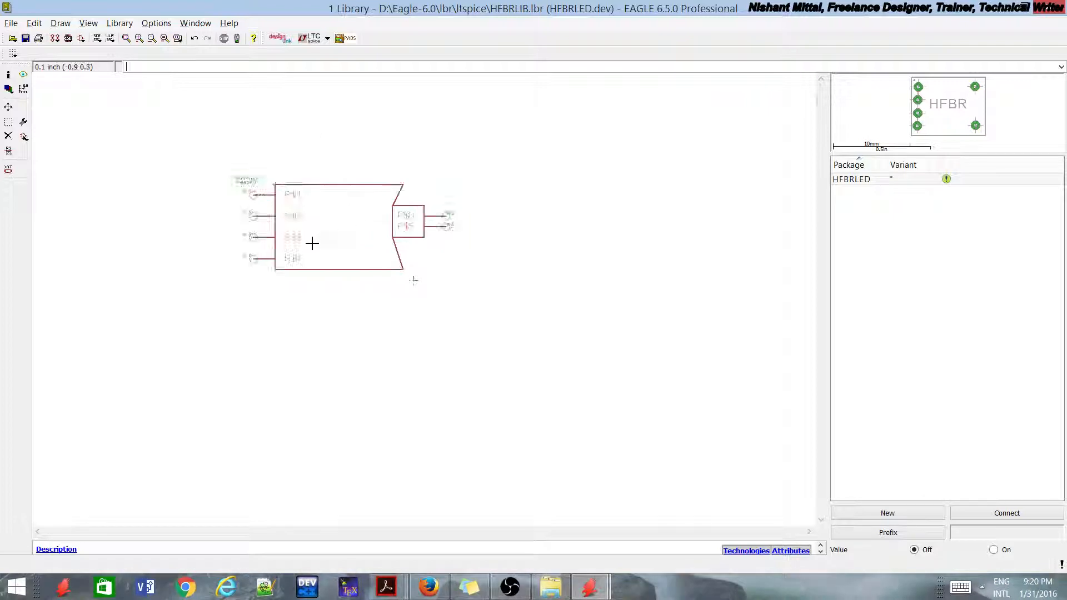
{"action": "scroll", "coordinate": [311, 243], "scroll_direction": "up", "scroll_amount": 1}
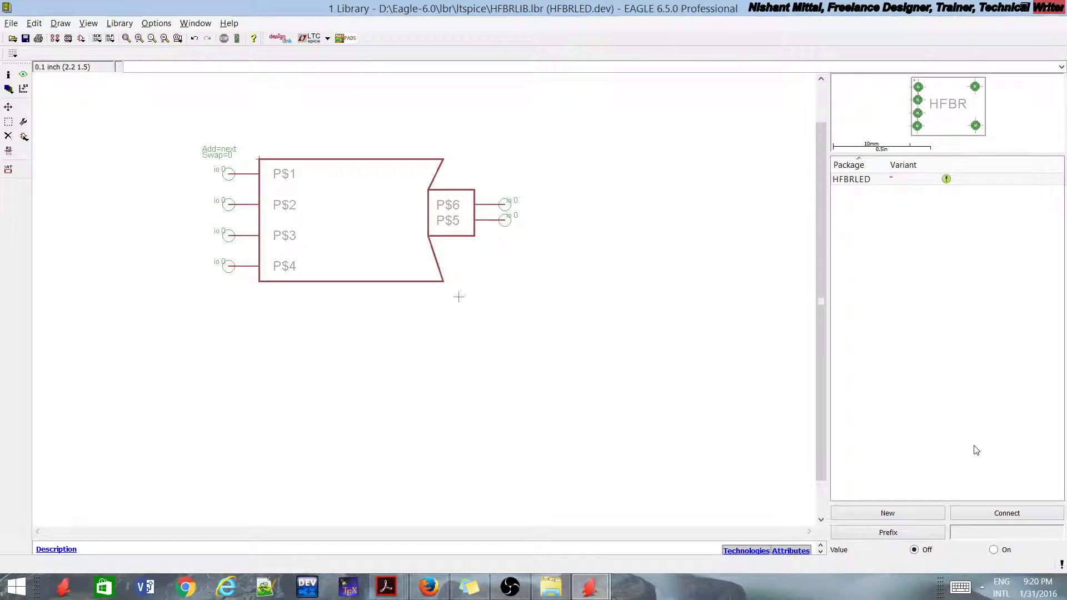
Step: Connect symbol pins P$1 to P$6 to the package pads of the same names and save the library
{"action": "left_click", "coordinate": [998, 518]}
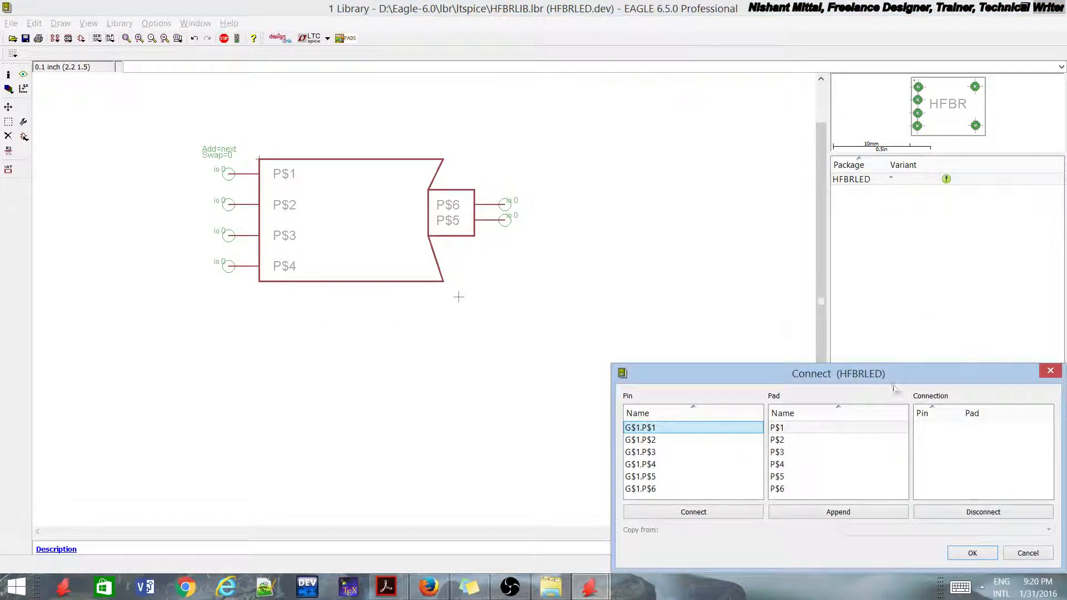
{"action": "left_click_drag", "start_coordinate": [893, 384], "coordinate": [677, 266]}
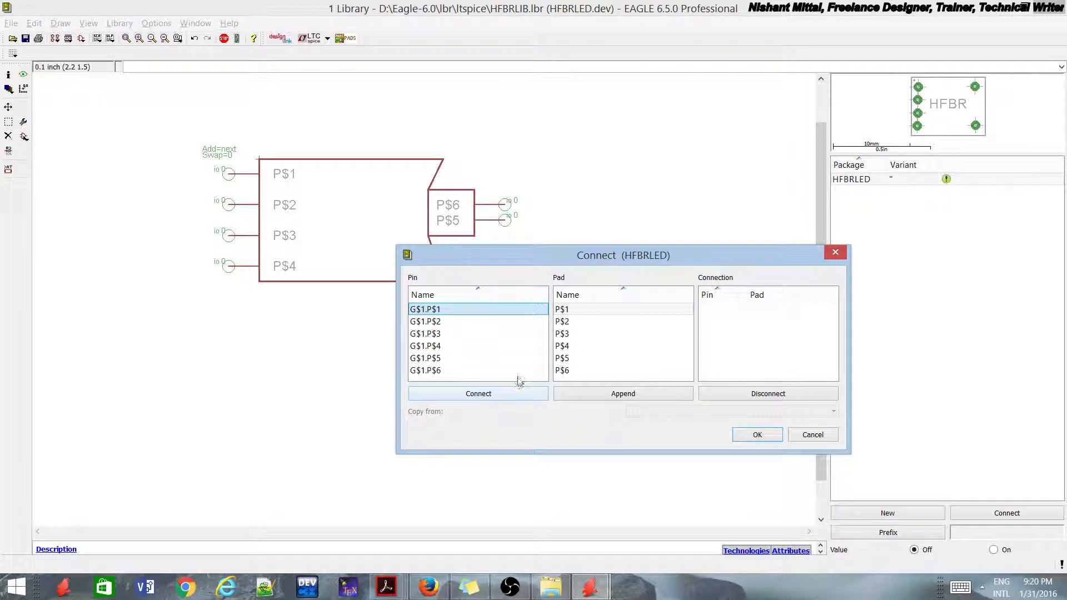
{"action": "left_click", "coordinate": [506, 394]}
{"action": "left_click", "coordinate": [506, 393]}
{"action": "left_click", "coordinate": [505, 394]}
{"action": "left_click", "coordinate": [506, 394]}
{"action": "left_click", "coordinate": [506, 394]}
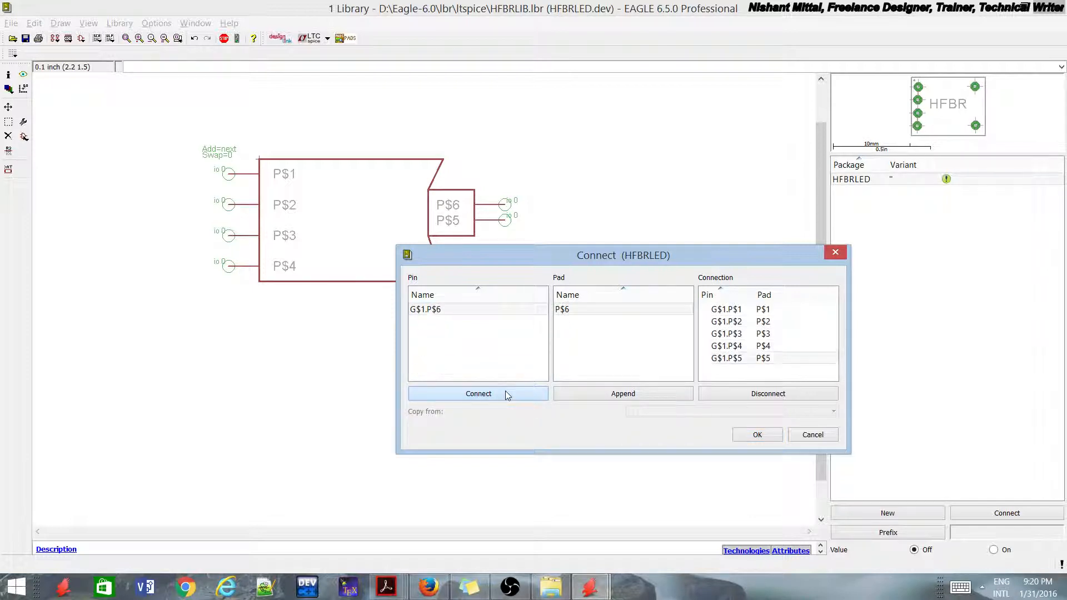
{"action": "left_click", "coordinate": [506, 393]}
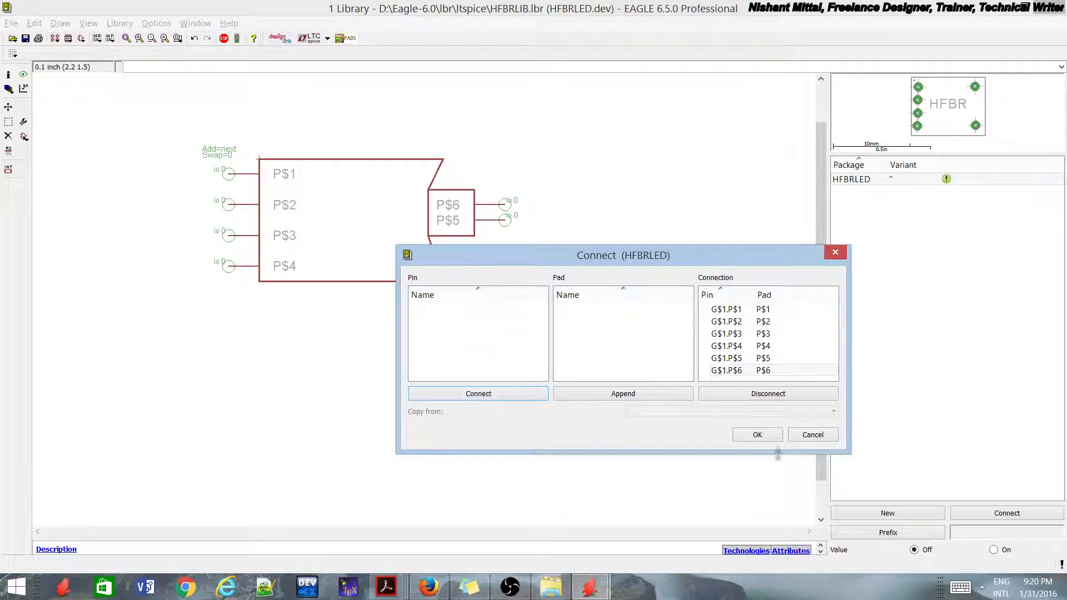
{"action": "left_click", "coordinate": [757, 435]}
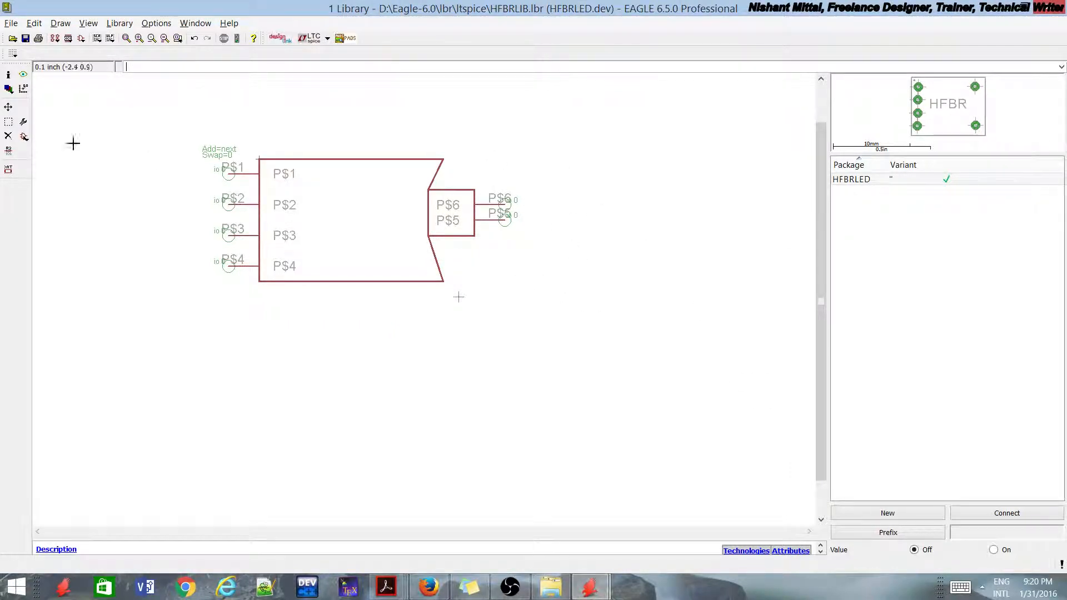
{"action": "left_click", "coordinate": [26, 39]}
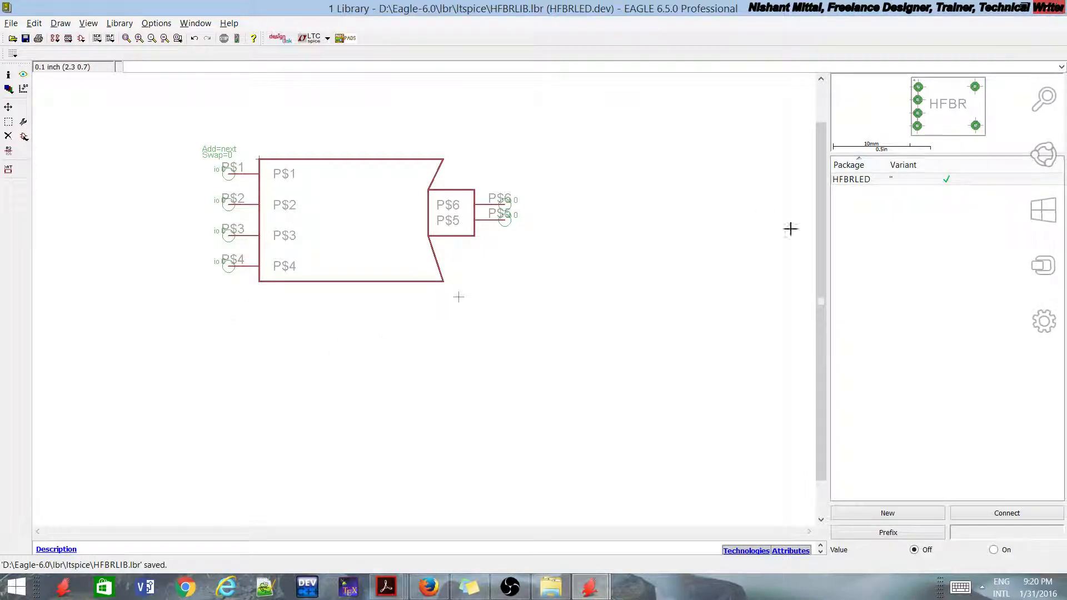
Step: Close the library editor and switch to the EAGLE Control Panel
{"action": "left_click", "coordinate": [590, 587]}
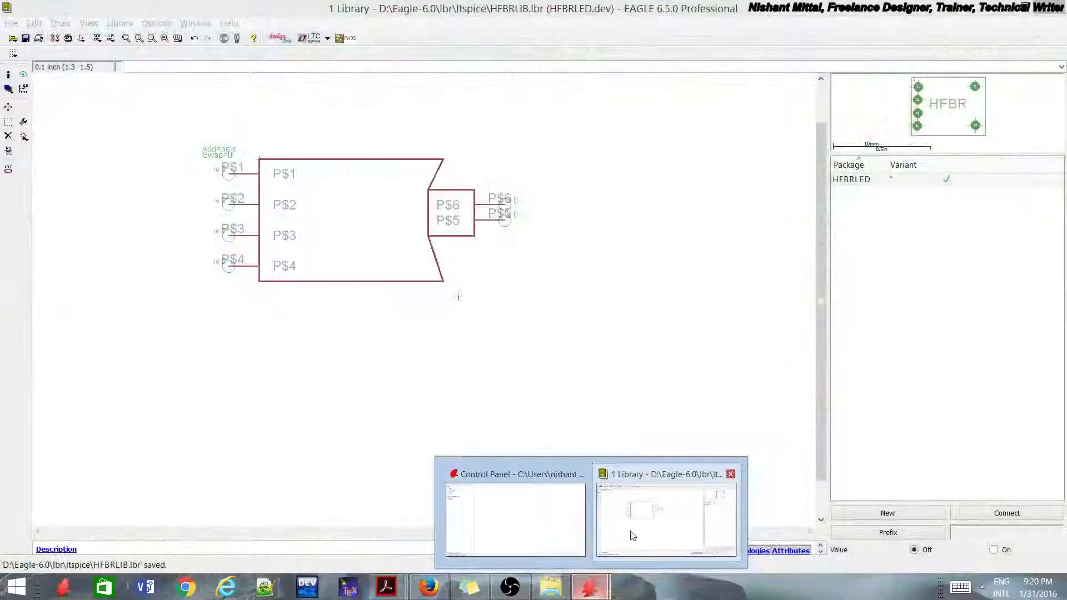
{"action": "left_click", "coordinate": [631, 528]}
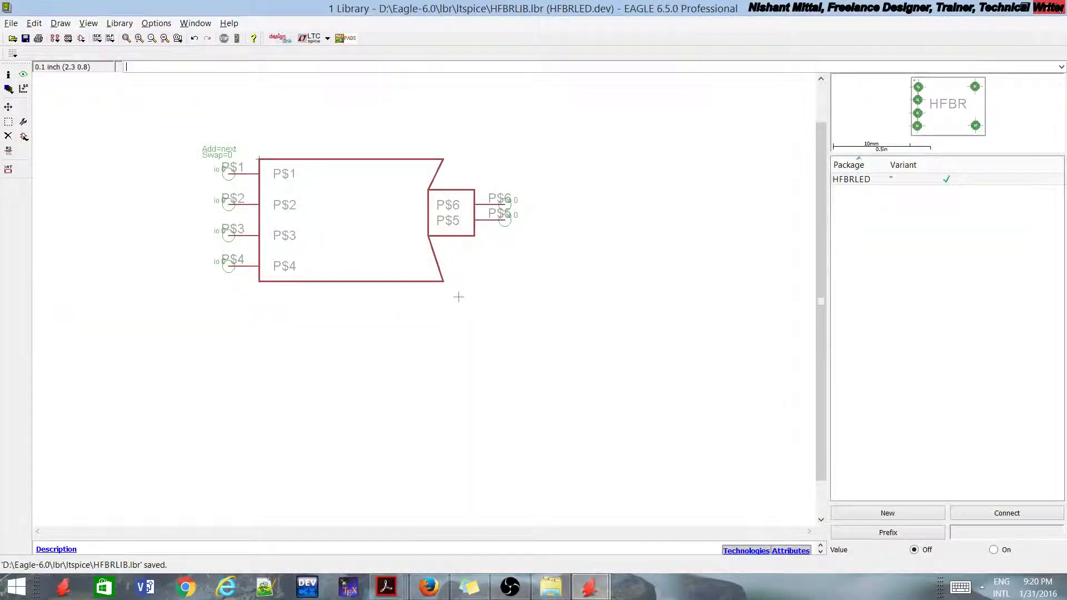
{"action": "left_click", "coordinate": [1057, 7]}
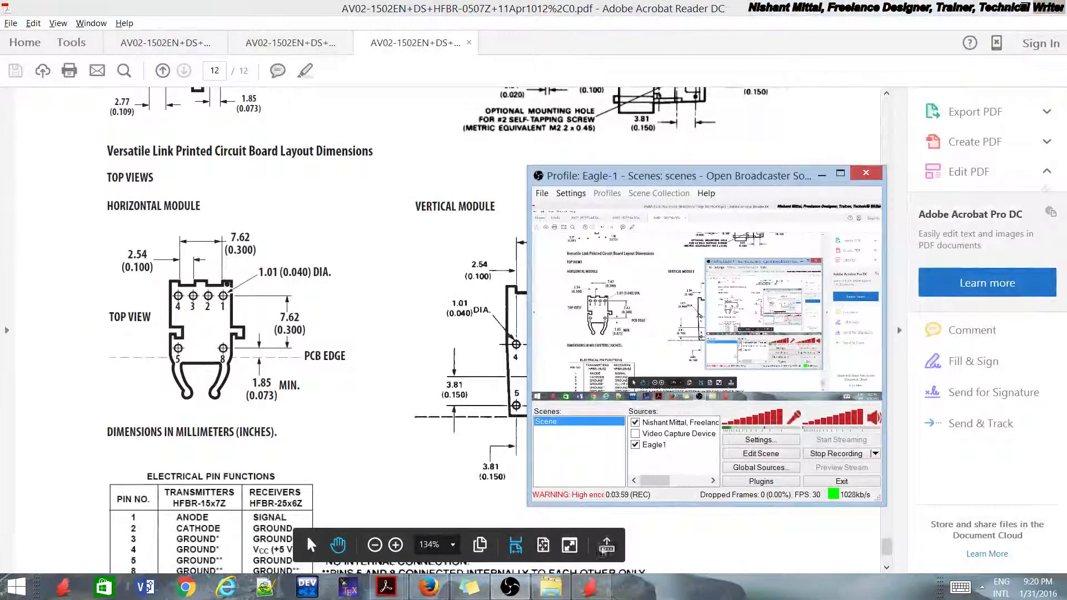
{"action": "left_click", "coordinate": [589, 587]}
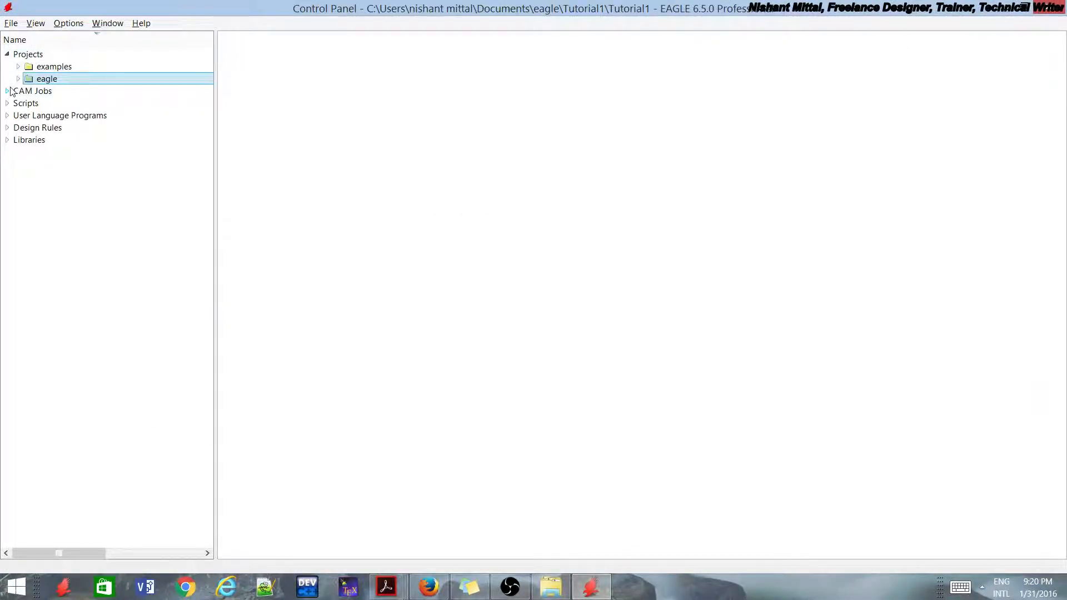
Step: Open the schematic tut.sch from the Tutorial1 project in the eagle projects folder
{"action": "left_click", "coordinate": [29, 103]}
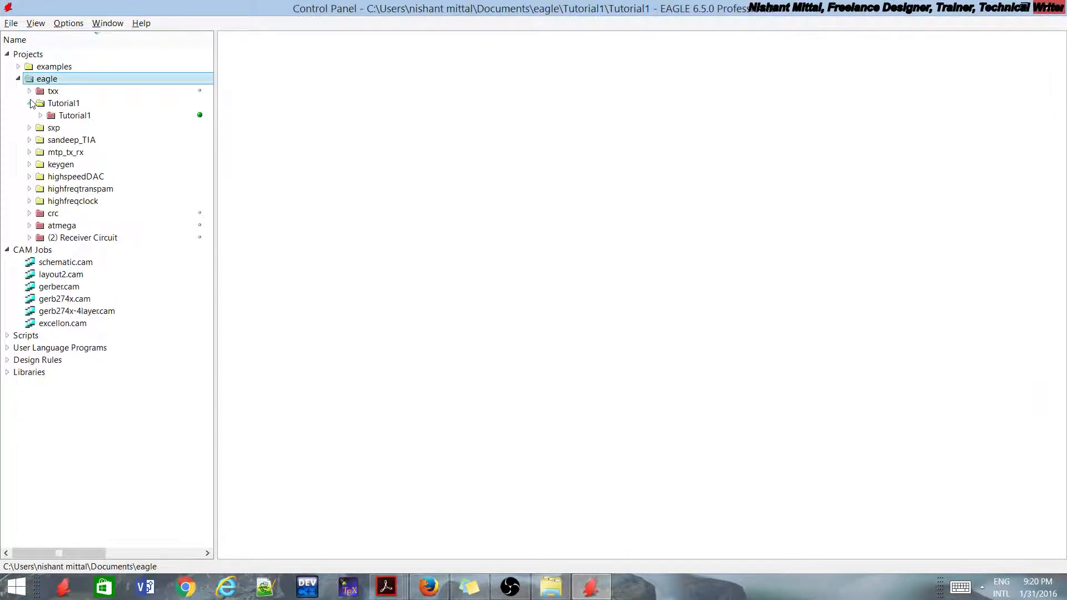
{"action": "left_click", "coordinate": [40, 115]}
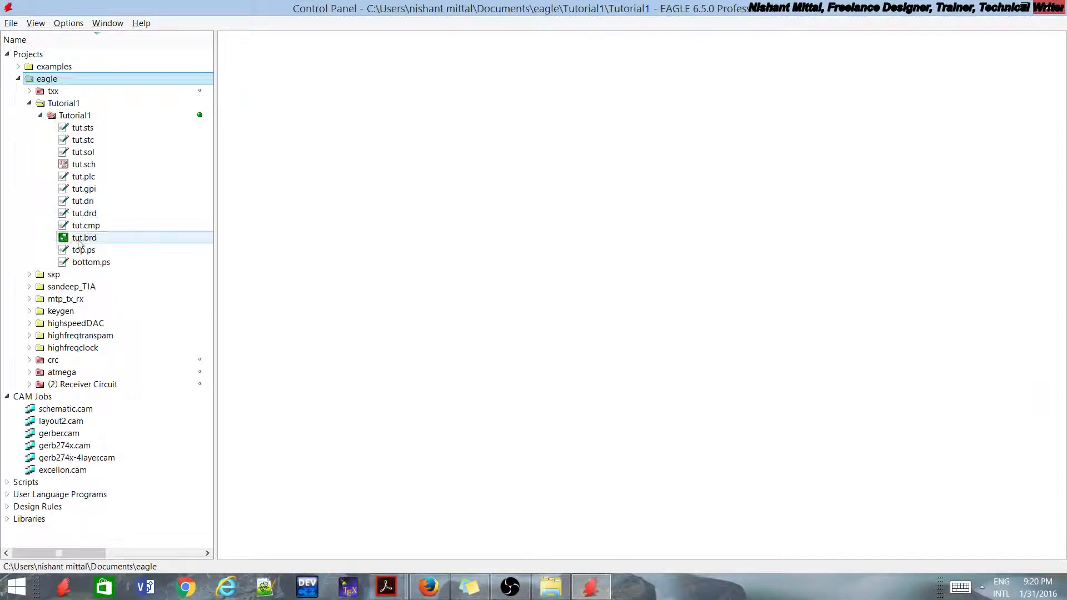
{"action": "left_click", "coordinate": [78, 164]}
{"action": "double_click", "coordinate": [77, 164]}
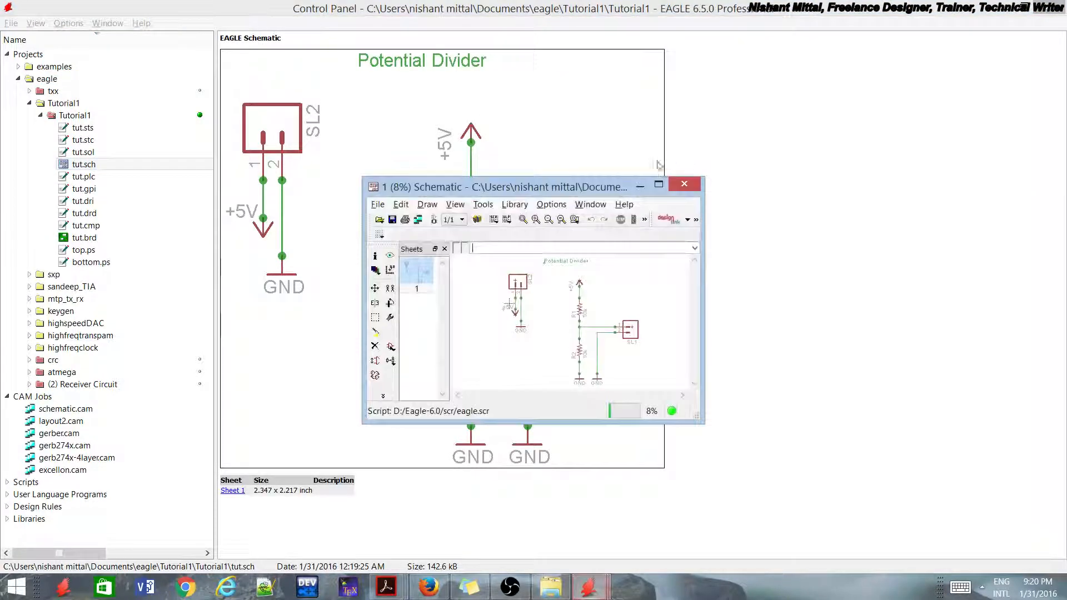
{"action": "scroll", "coordinate": [676, 346], "scroll_direction": "up", "scroll_amount": 2}
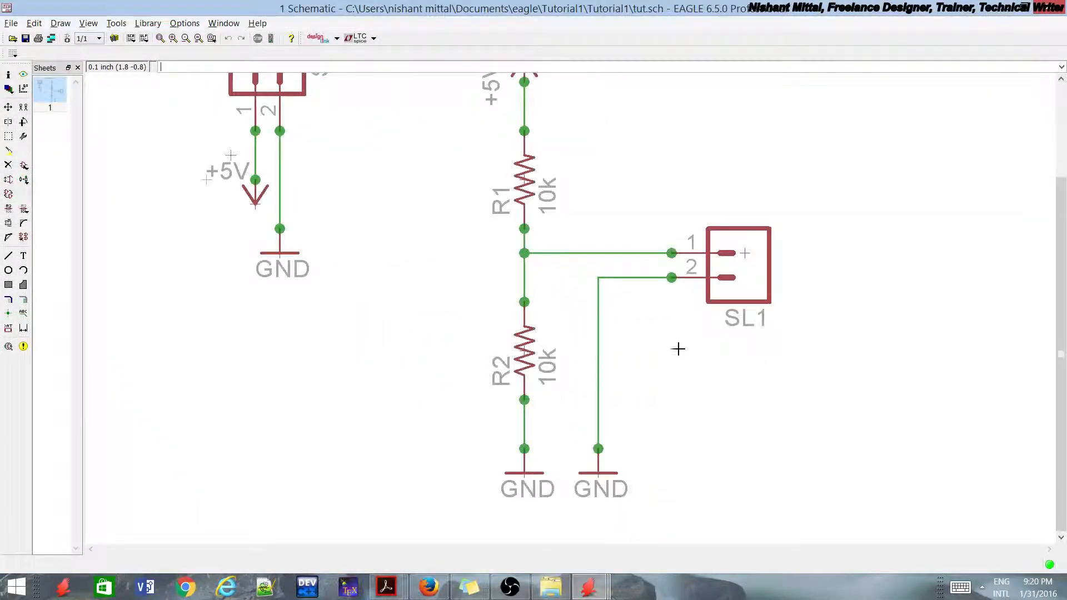
{"action": "scroll", "coordinate": [664, 209], "scroll_direction": "down", "scroll_amount": 2}
{"action": "scroll", "coordinate": [662, 213], "scroll_direction": "up", "scroll_amount": 2}
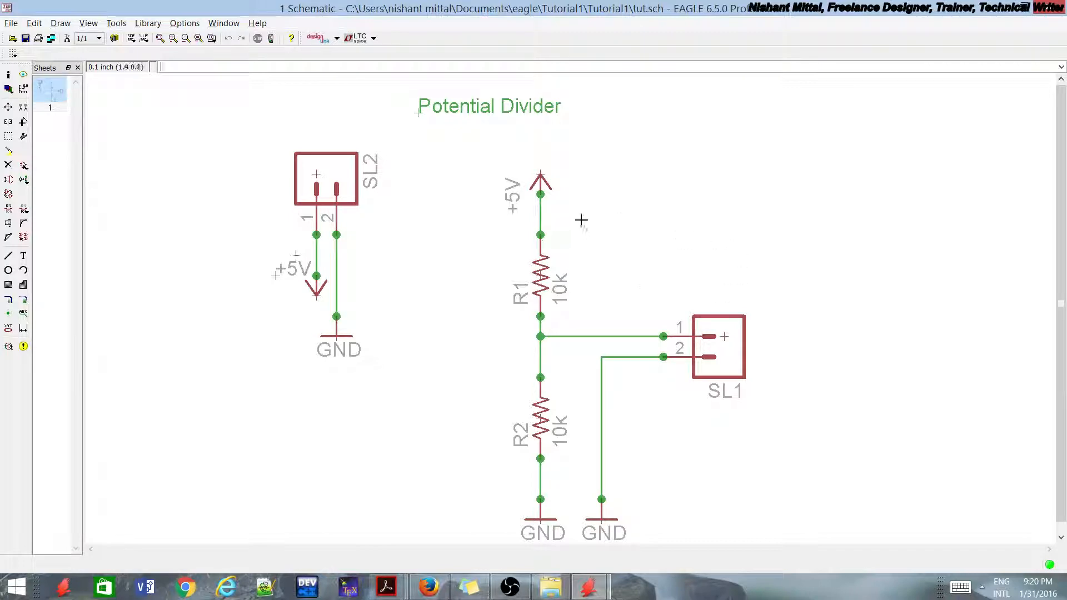
Step: Load HFBRLIB.lbr from the ltspice folder as a library for use in the schematic
{"action": "left_click", "coordinate": [116, 23]}
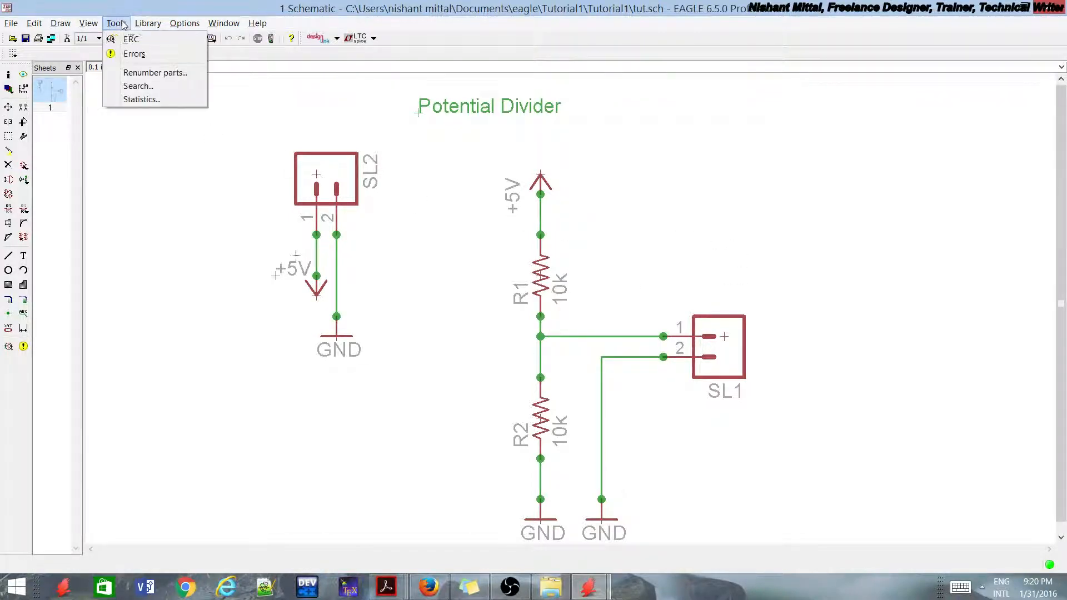
{"action": "mouse_move", "coordinate": [148, 23]}
{"action": "left_click", "coordinate": [160, 40]}
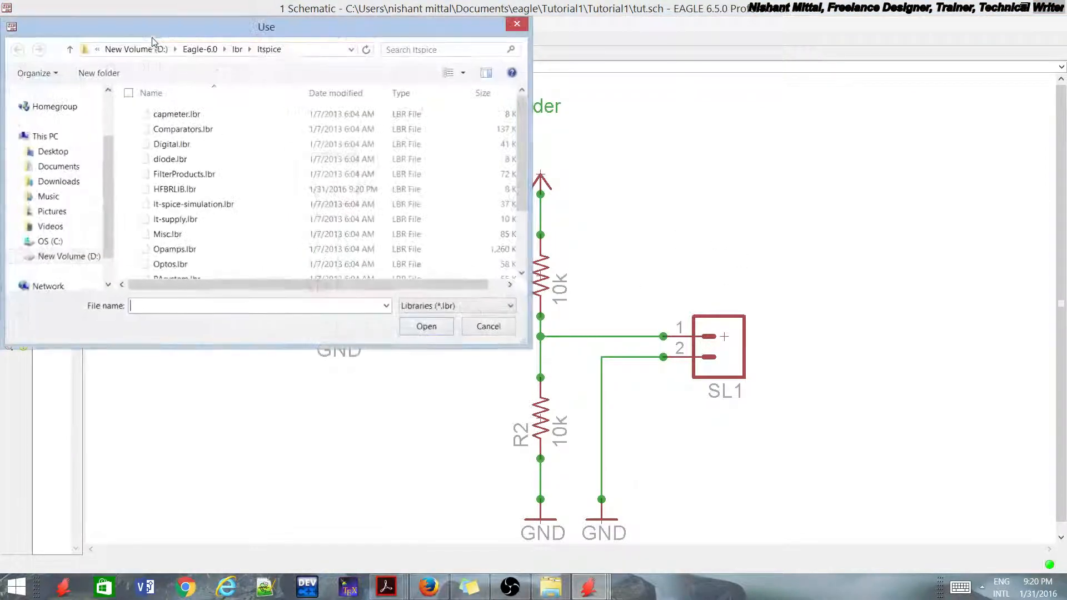
{"action": "left_click", "coordinate": [234, 162]}
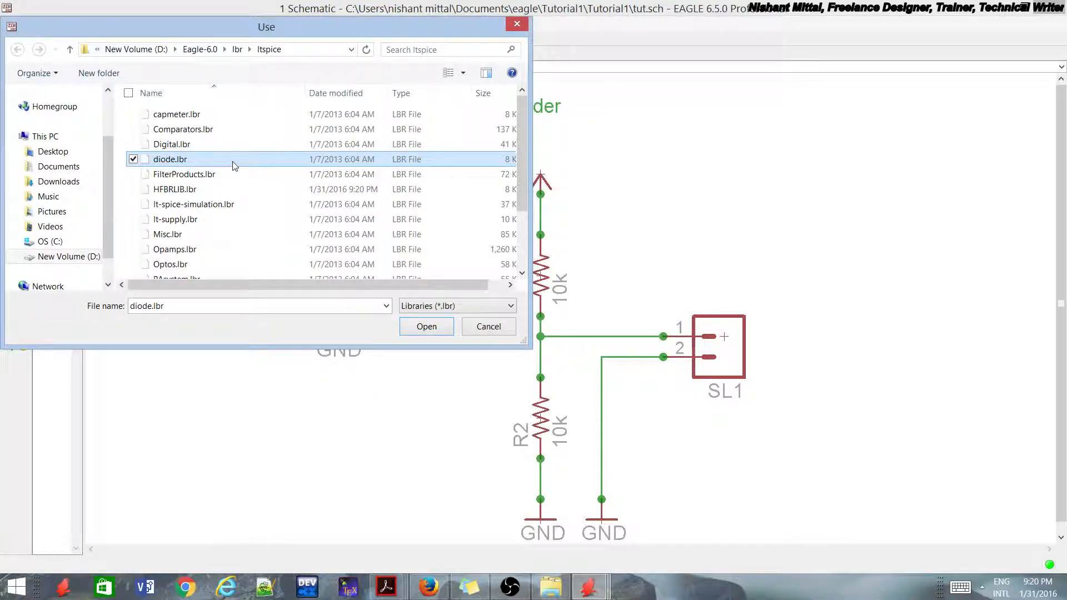
{"action": "key", "text": "h"}
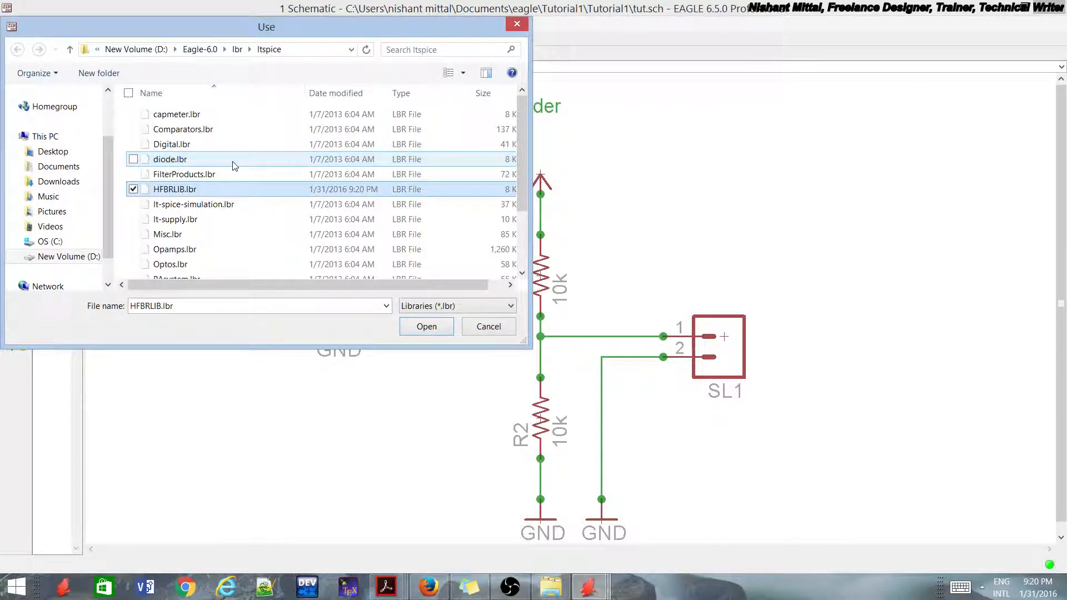
{"action": "double_click", "coordinate": [204, 190]}
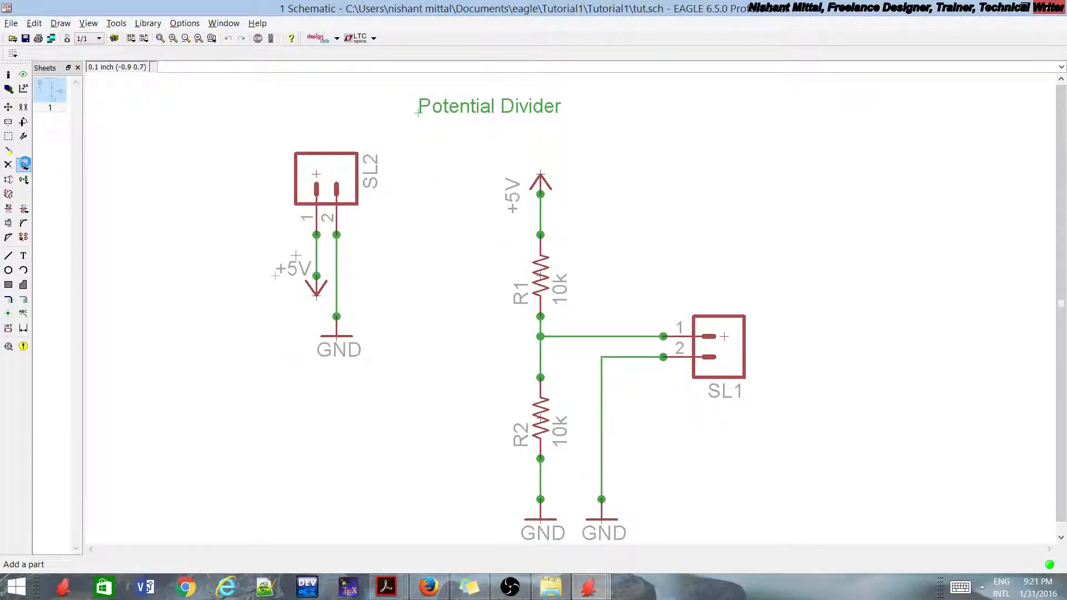
Step: Add the HFBRLED part from the HFBRLIB library and place one instance above connector SL1, beside the +5V supply
{"action": "left_click", "coordinate": [24, 165]}
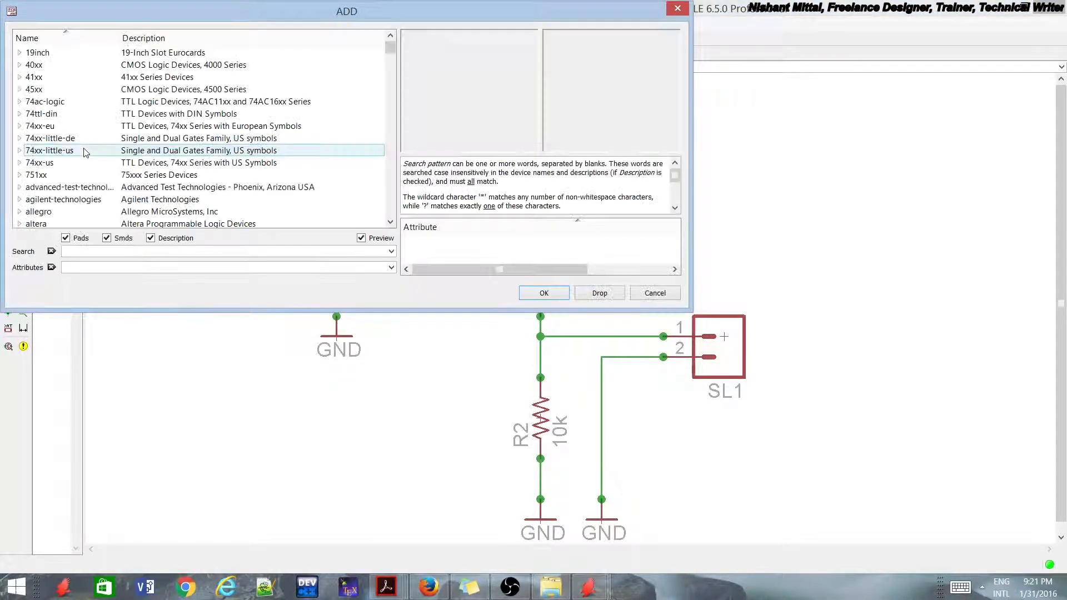
{"action": "left_click", "coordinate": [133, 115]}
{"action": "key", "text": "h"}
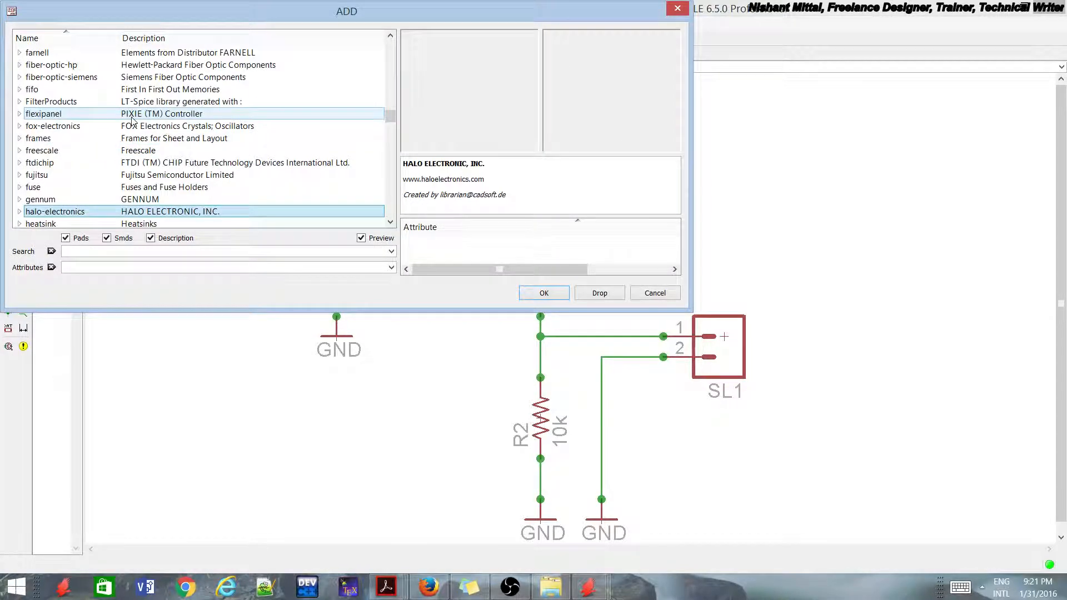
{"action": "key", "text": "Down"}
{"action": "key", "text": "Down"}
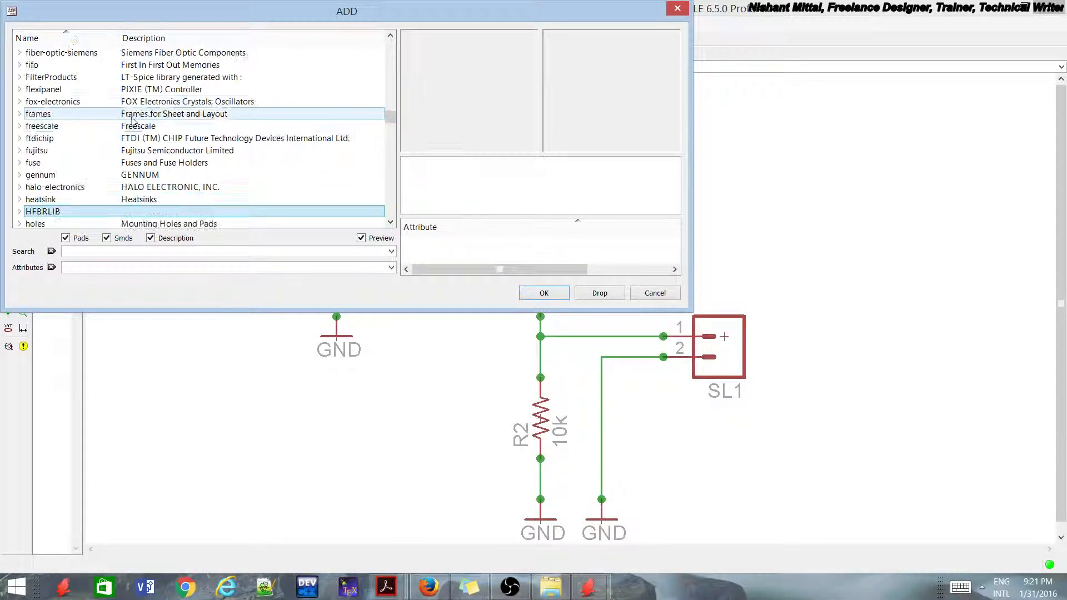
{"action": "left_click", "coordinate": [20, 212]}
{"action": "left_click", "coordinate": [45, 212]}
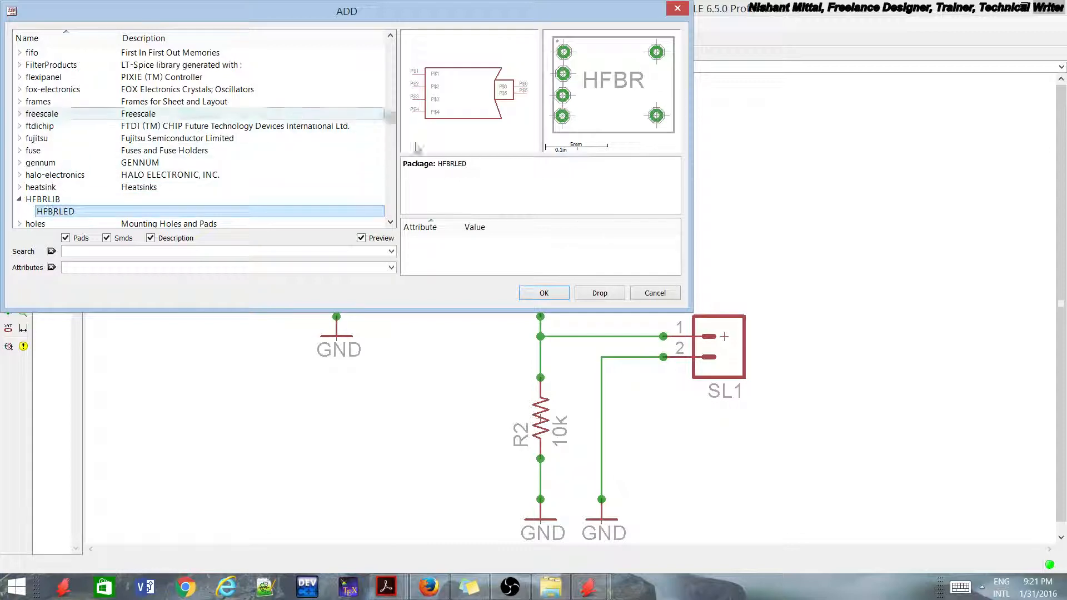
{"action": "left_click", "coordinate": [543, 293]}
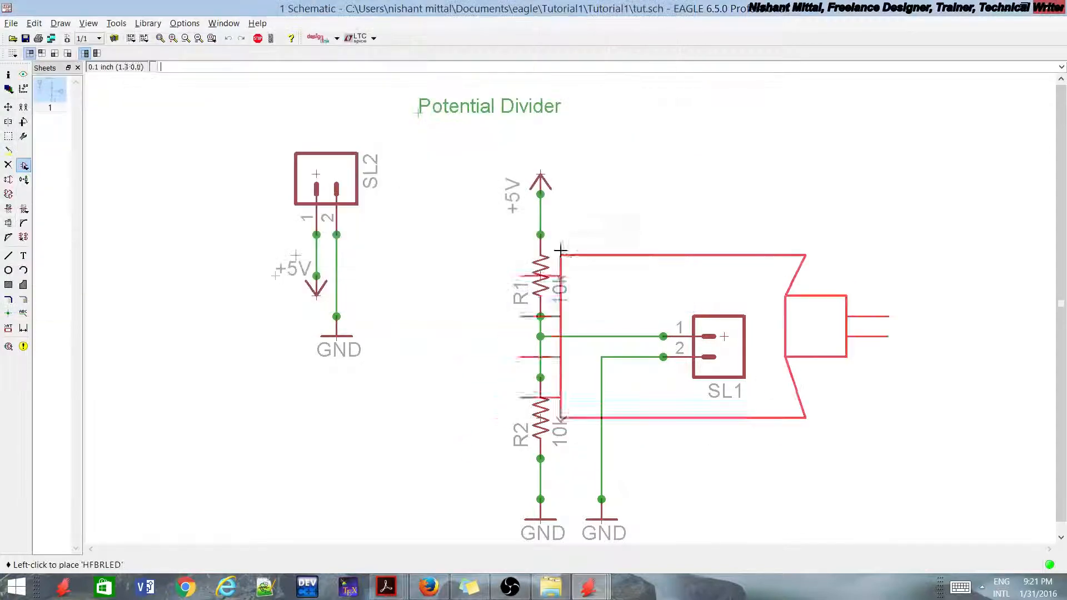
{"action": "scroll", "coordinate": [642, 118], "scroll_direction": "down", "scroll_amount": 3}
{"action": "left_click", "coordinate": [649, 125]}
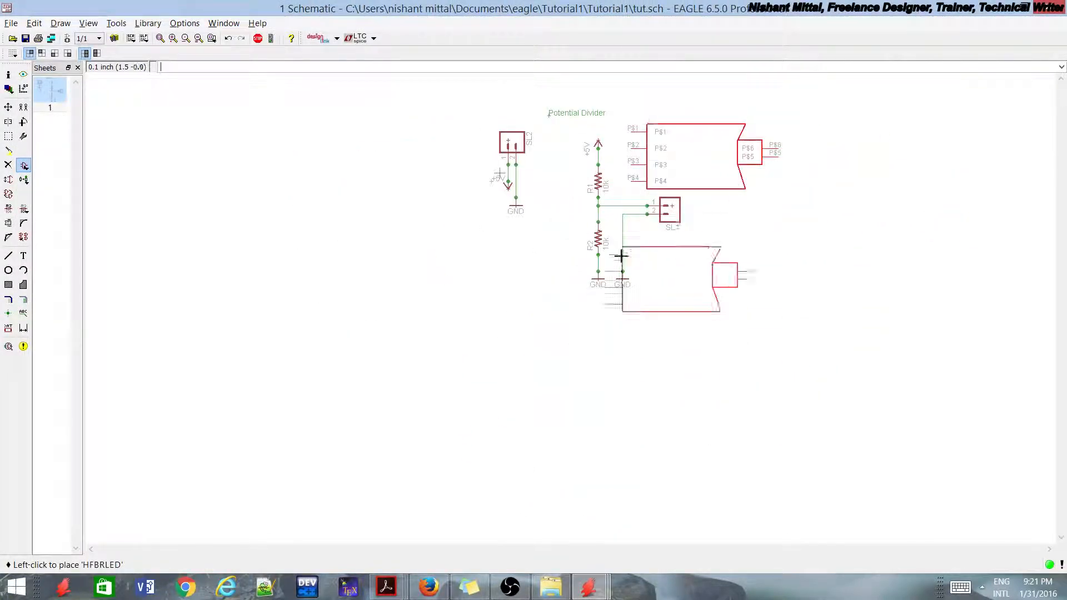
{"action": "scroll", "coordinate": [620, 254], "scroll_direction": "down", "scroll_amount": 2}
{"action": "key", "text": "Escape"}
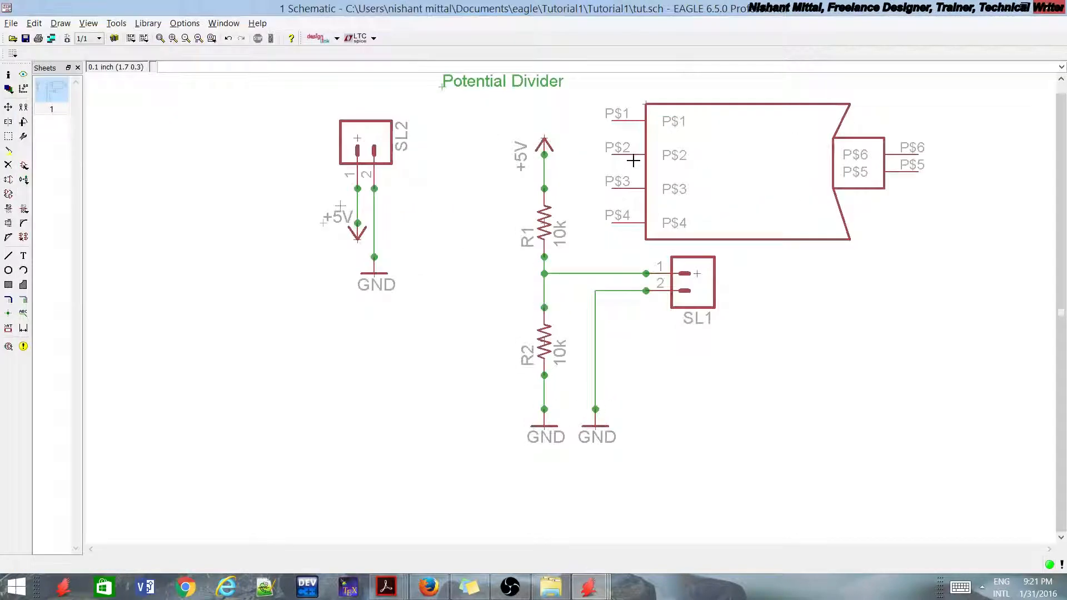
Step: Wire HFBRLED pin P$4 to the net between R1 and R2, and pin P$3 to the +5V net above R1
{"action": "scroll", "coordinate": [609, 228], "scroll_direction": "up", "scroll_amount": 2}
{"action": "left_click", "coordinate": [8, 255]}
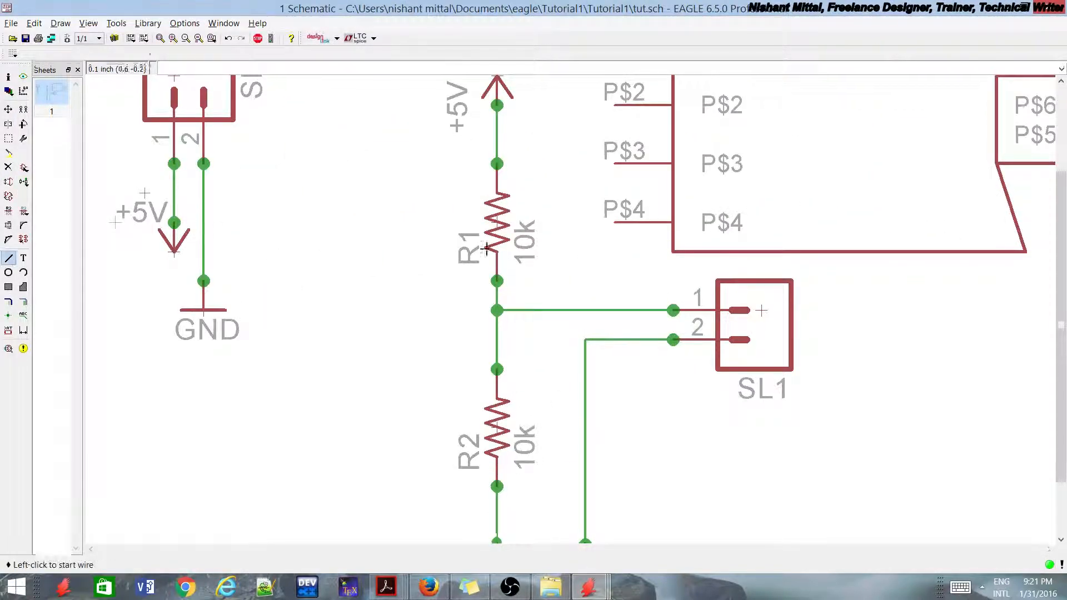
{"action": "left_click", "coordinate": [611, 222]}
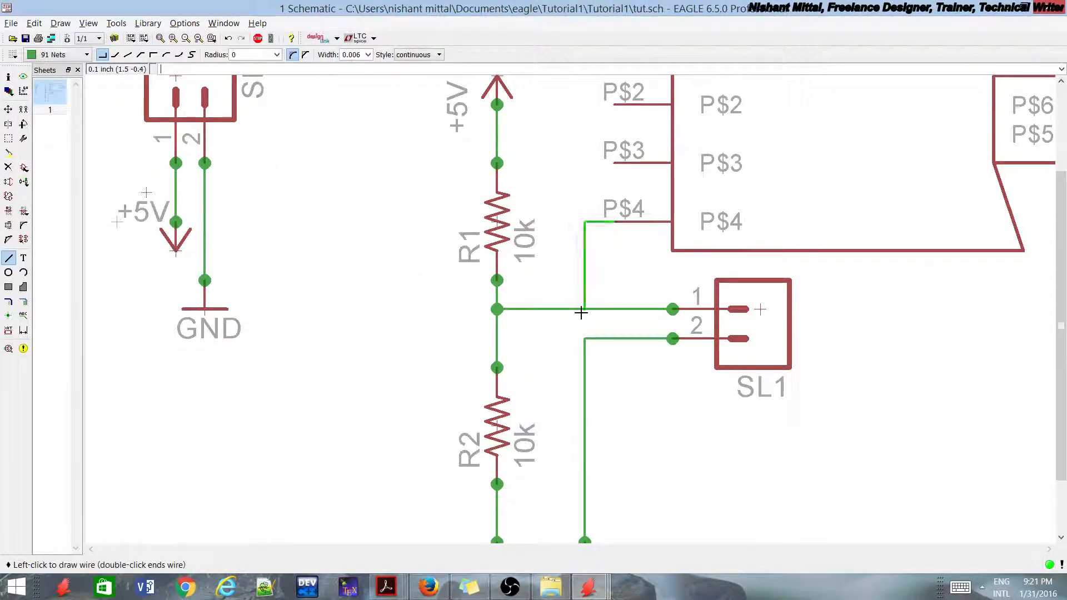
{"action": "left_click", "coordinate": [585, 309]}
{"action": "left_click", "coordinate": [612, 163]}
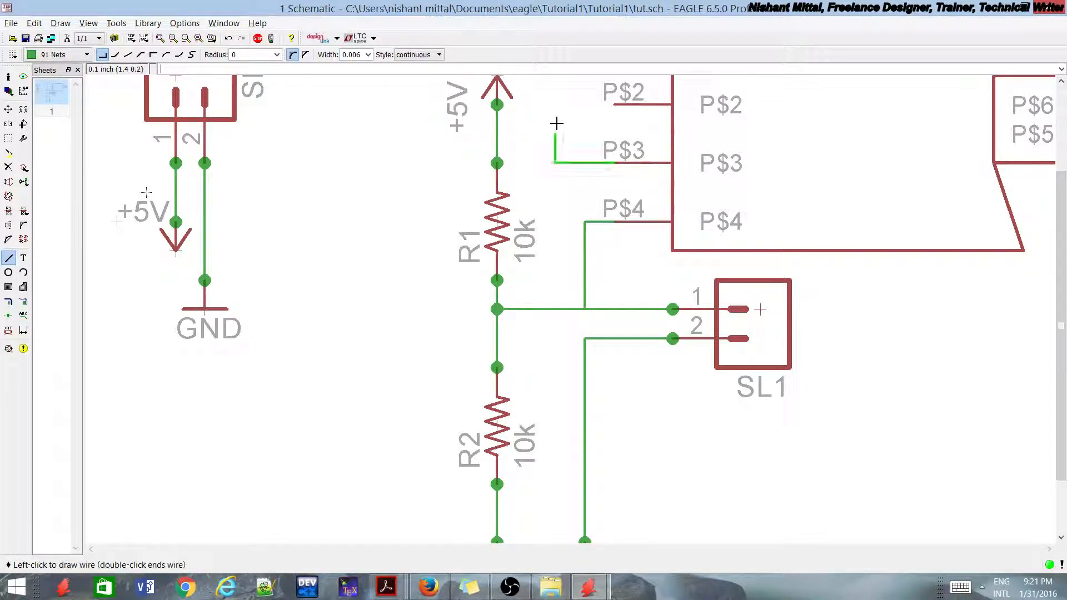
{"action": "left_click", "coordinate": [555, 134]}
{"action": "left_click", "coordinate": [503, 146]}
Step: Wire pin P$1 to the ground net of SL2 pin 2, and pin P$2 to the P$3 wire on +5V
{"action": "scroll", "coordinate": [500, 142], "scroll_direction": "down", "scroll_amount": 4}
{"action": "scroll", "coordinate": [556, 154], "scroll_direction": "up", "scroll_amount": 2}
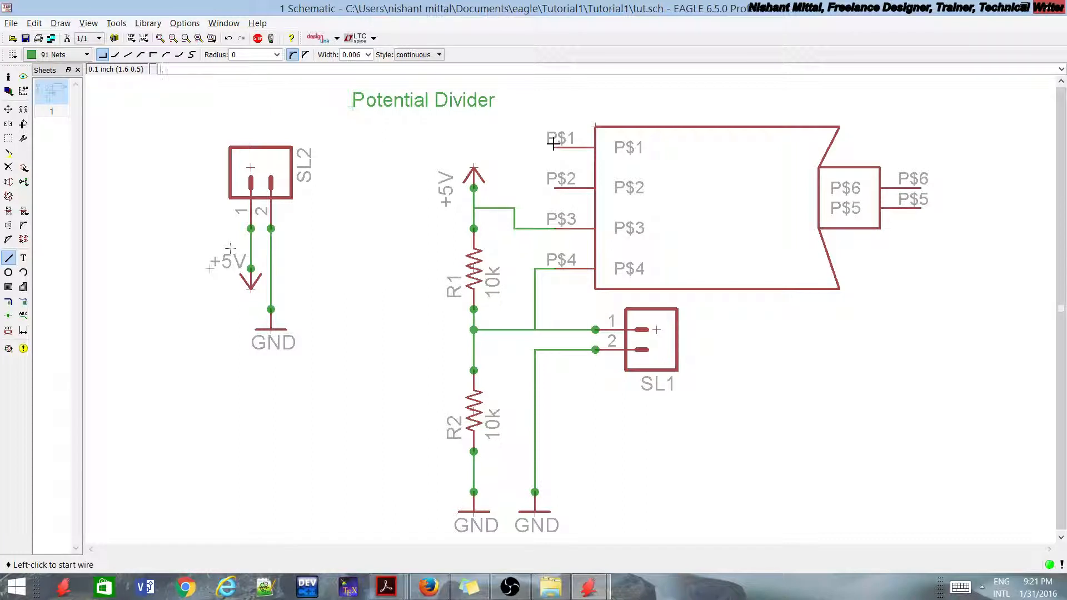
{"action": "left_click", "coordinate": [558, 148]}
{"action": "left_click", "coordinate": [332, 288]}
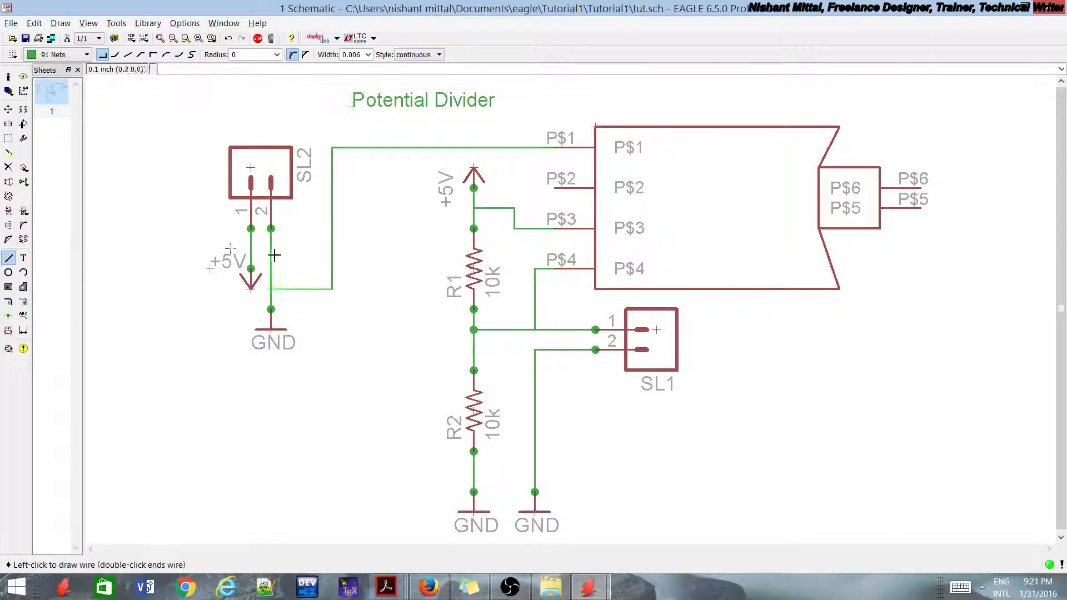
{"action": "left_click", "coordinate": [272, 289]}
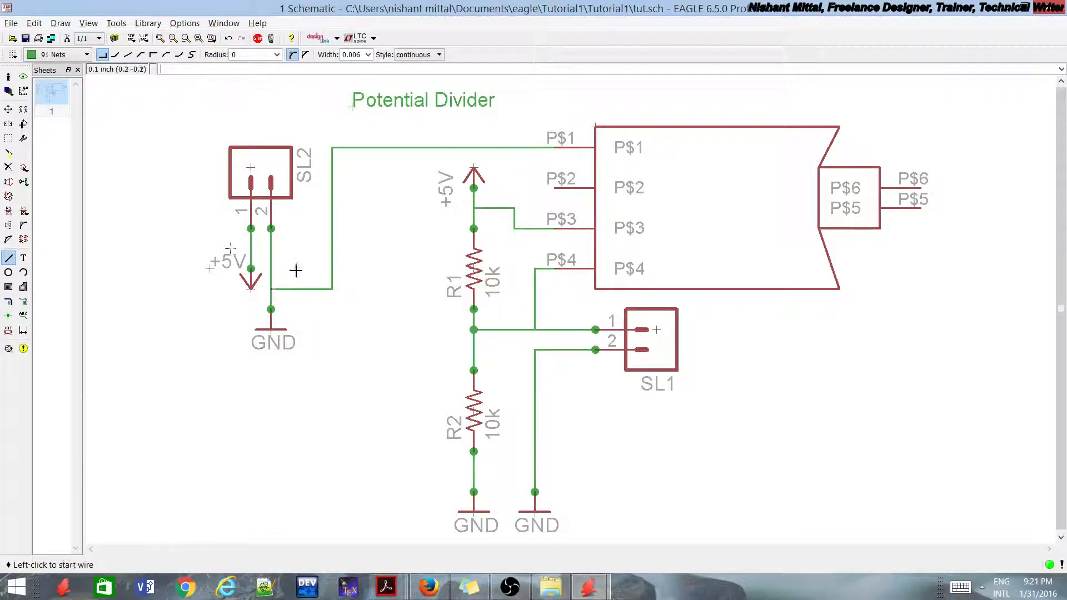
{"action": "left_click", "coordinate": [550, 188]}
{"action": "left_click", "coordinate": [519, 214]}
{"action": "scroll", "coordinate": [499, 248], "scroll_direction": "up", "scroll_amount": 2}
Step: Place net junctions at pins P$1 to P$4 and where the P$4 wire meets the R1–R2 net
{"action": "left_click", "coordinate": [8, 315]}
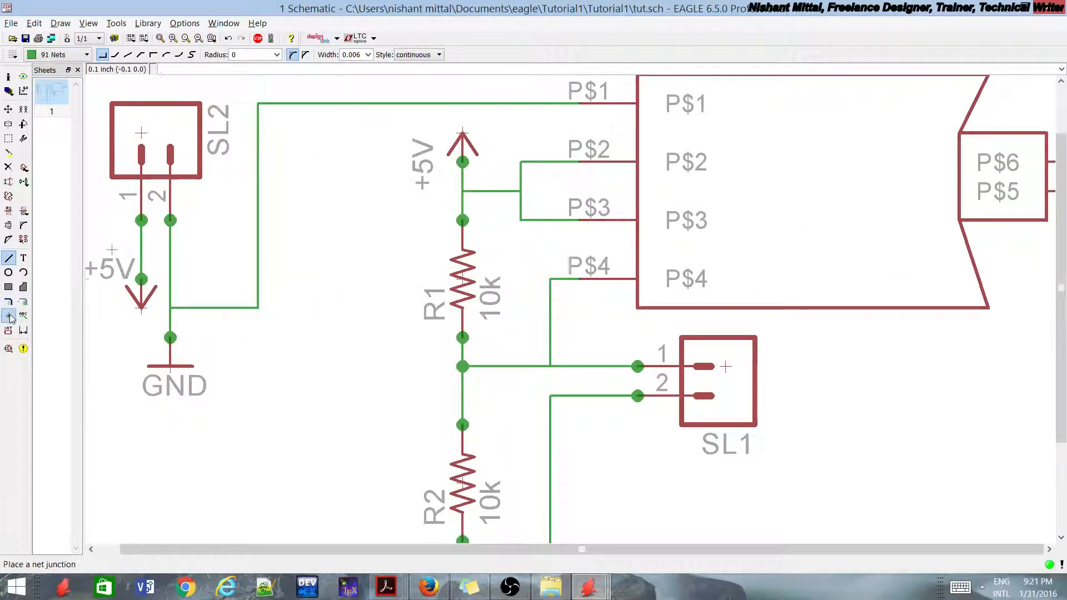
{"action": "left_click", "coordinate": [579, 102]}
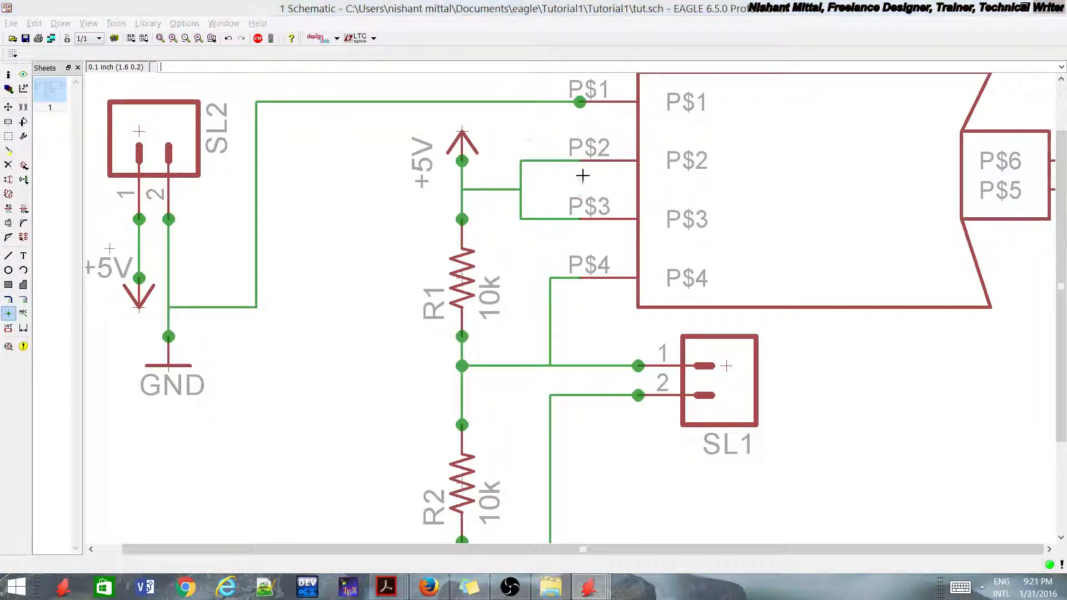
{"action": "left_click", "coordinate": [578, 174]}
{"action": "left_click", "coordinate": [585, 210]}
{"action": "left_click", "coordinate": [578, 167]}
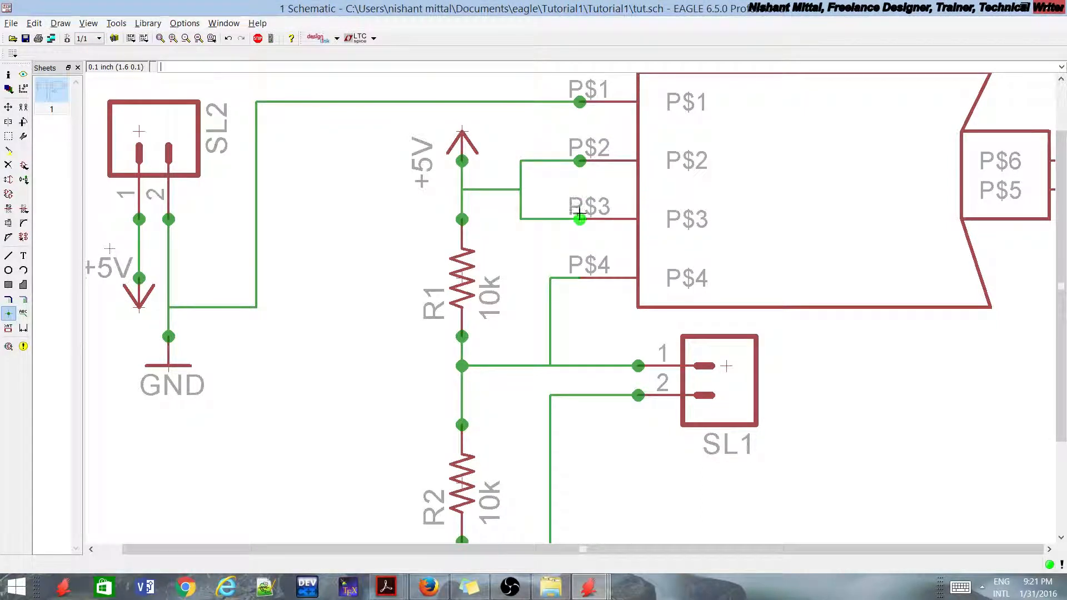
{"action": "left_click", "coordinate": [579, 223]}
{"action": "left_click", "coordinate": [579, 281]}
{"action": "left_click", "coordinate": [550, 365]}
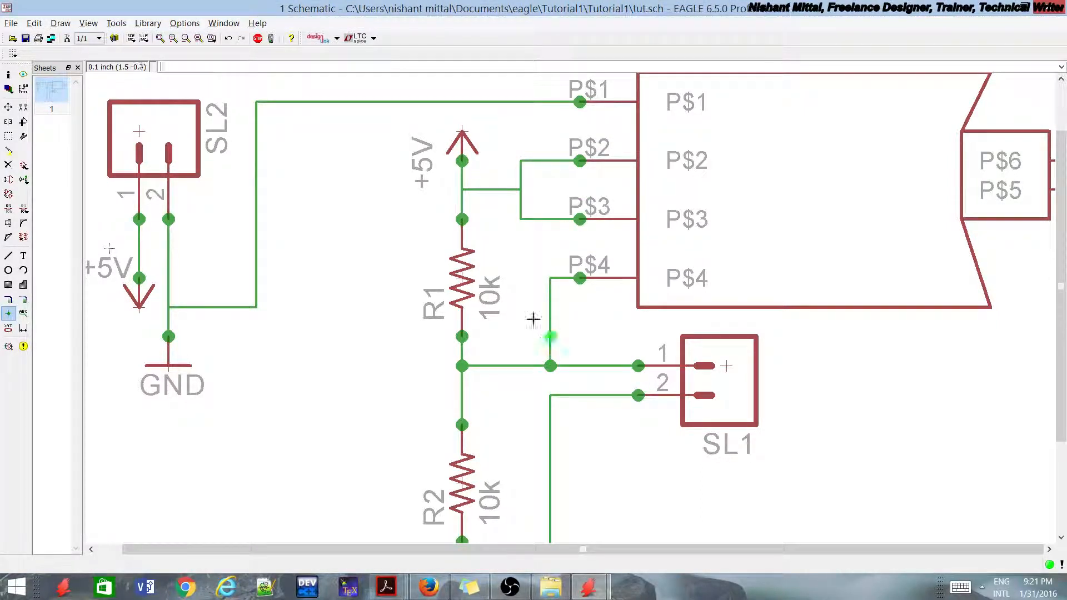
{"action": "left_click", "coordinate": [520, 161]}
{"action": "left_click", "coordinate": [608, 207]}
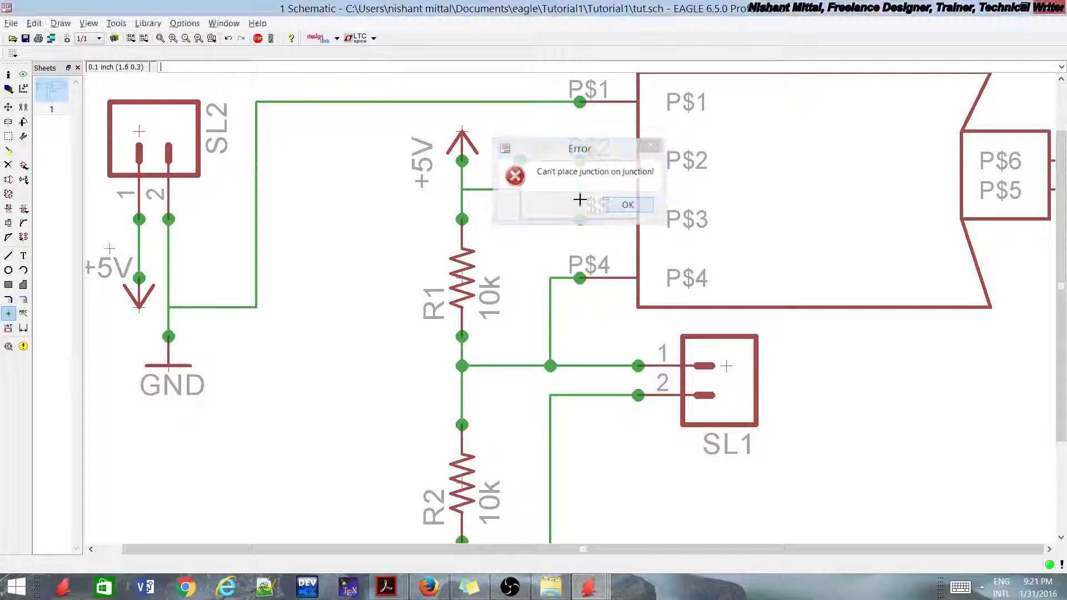
{"action": "left_click", "coordinate": [521, 189]}
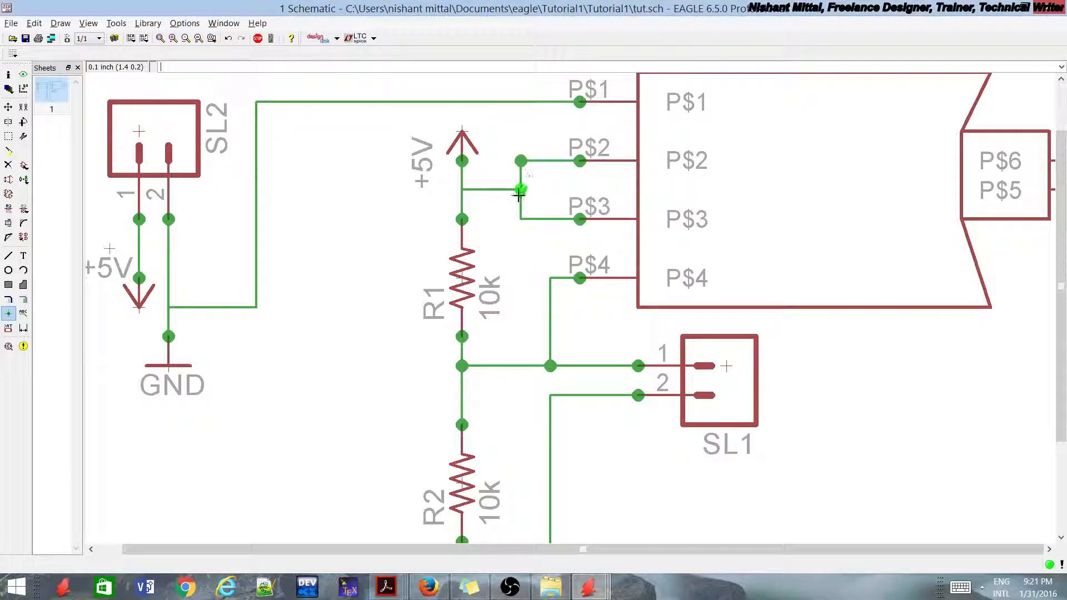
{"action": "left_click", "coordinate": [169, 307]}
{"action": "key", "text": "ctrl+z"}
{"action": "key", "text": "ctrl+z"}
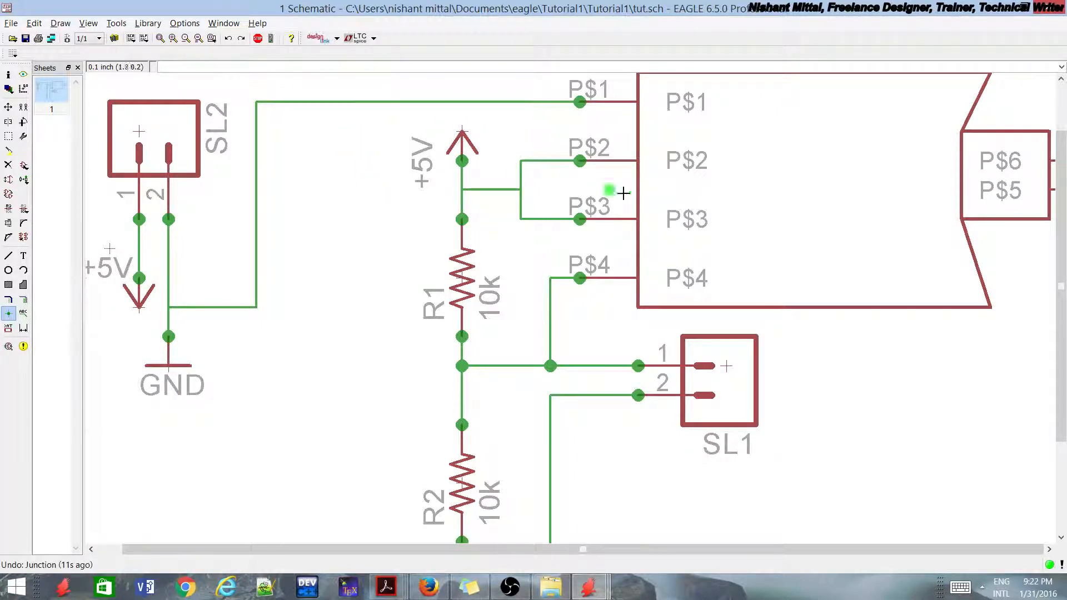
Step: Place junctions where the P$2 and P$3 wires branch from +5V and where the P$1 wire meets SL2's ground net
{"action": "left_click", "coordinate": [369, 332]}
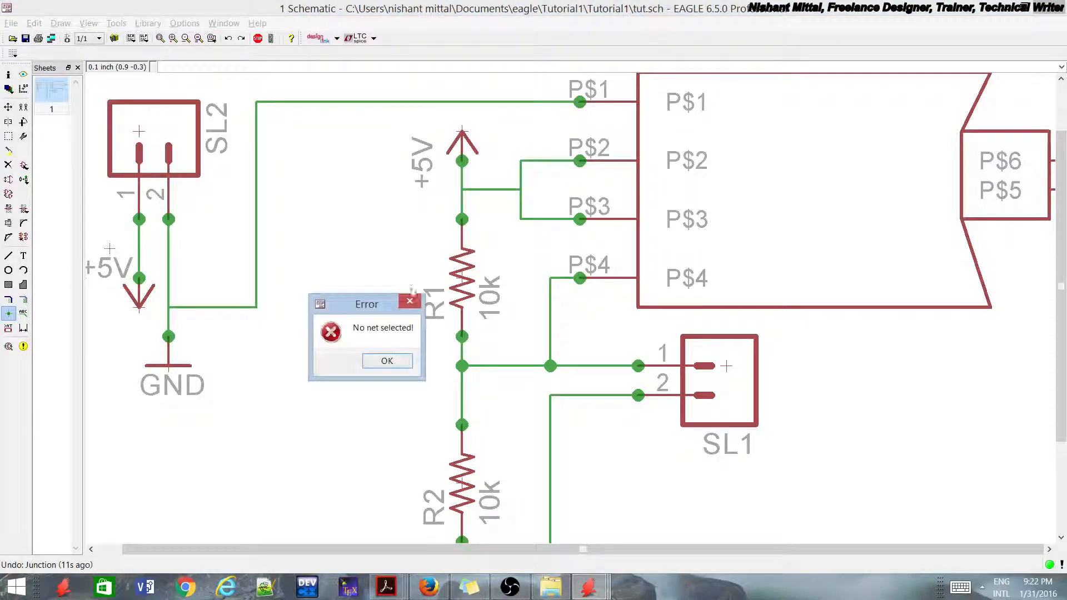
{"action": "left_click_drag", "start_coordinate": [373, 302], "coordinate": [380, 249]}
{"action": "left_click", "coordinate": [410, 306]}
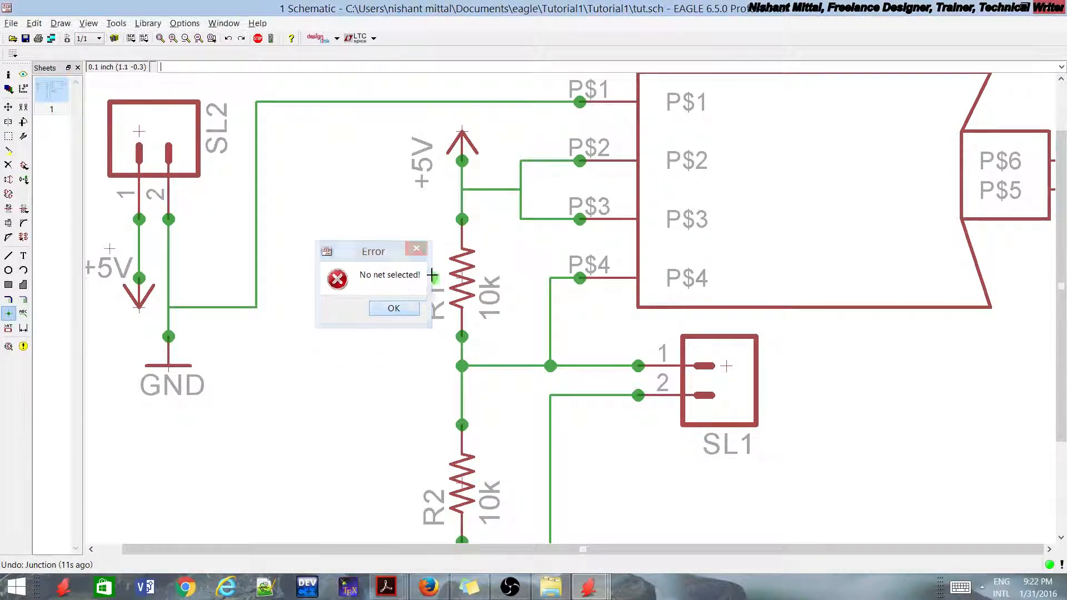
{"action": "left_click", "coordinate": [521, 190]}
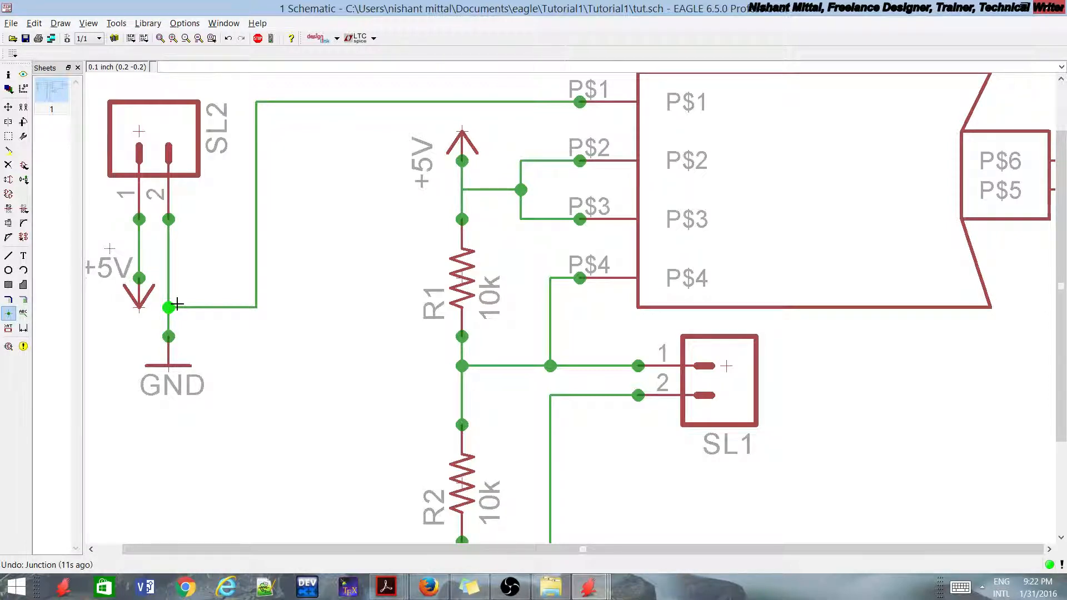
Step: Wire pin P$5 below SL1 to the ground net of SL1 pin 2 and place junctions at both ends
{"action": "scroll", "coordinate": [177, 304], "scroll_direction": "down", "scroll_amount": 4}
{"action": "scroll", "coordinate": [457, 348], "scroll_direction": "up", "scroll_amount": 3}
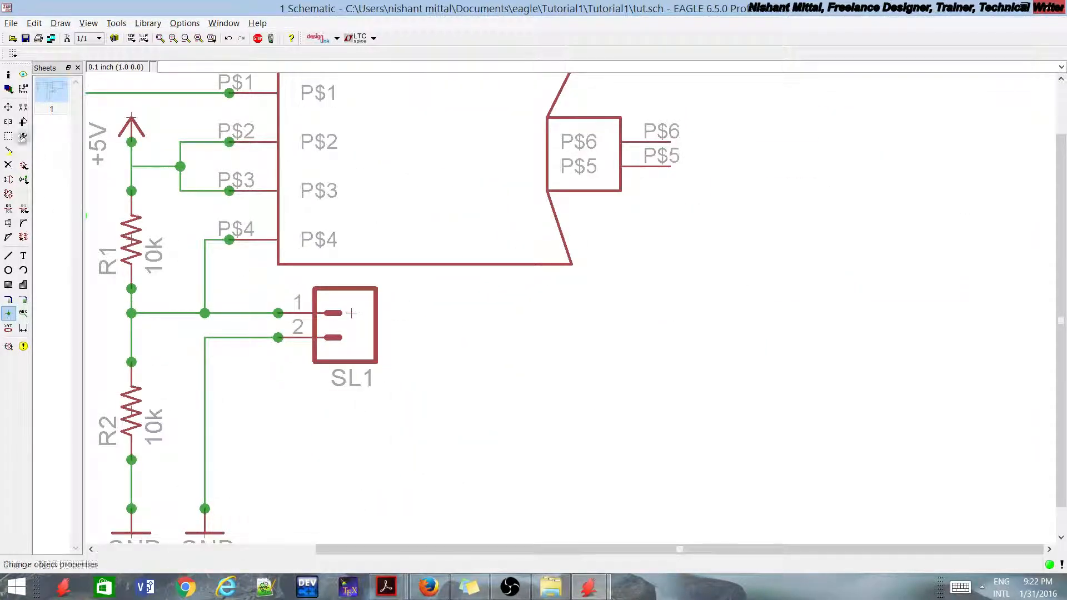
{"action": "left_click", "coordinate": [8, 107]}
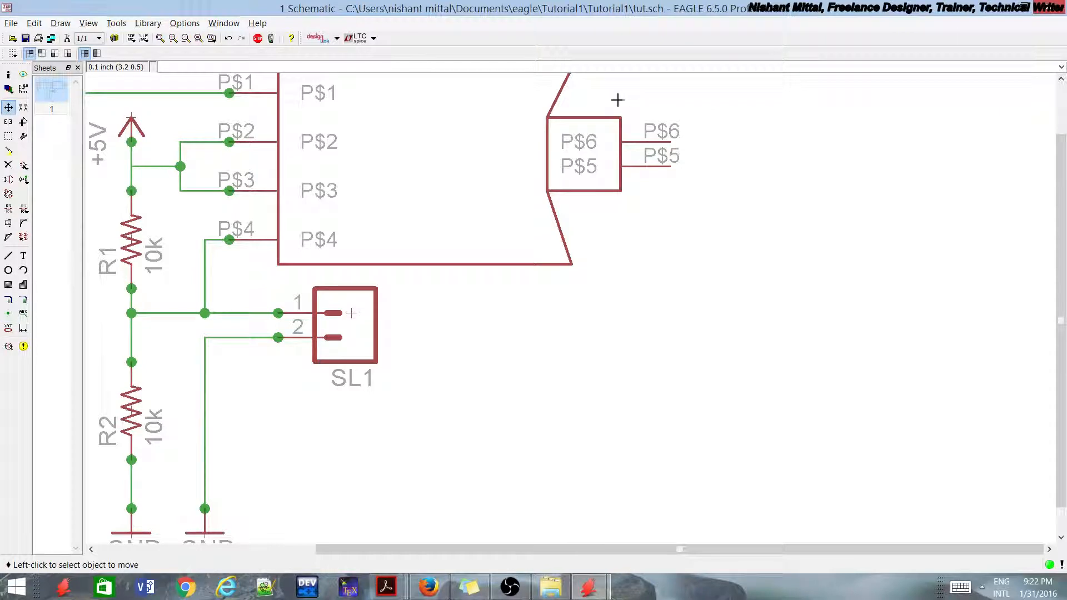
{"action": "left_click", "coordinate": [8, 255]}
{"action": "left_click", "coordinate": [668, 167]}
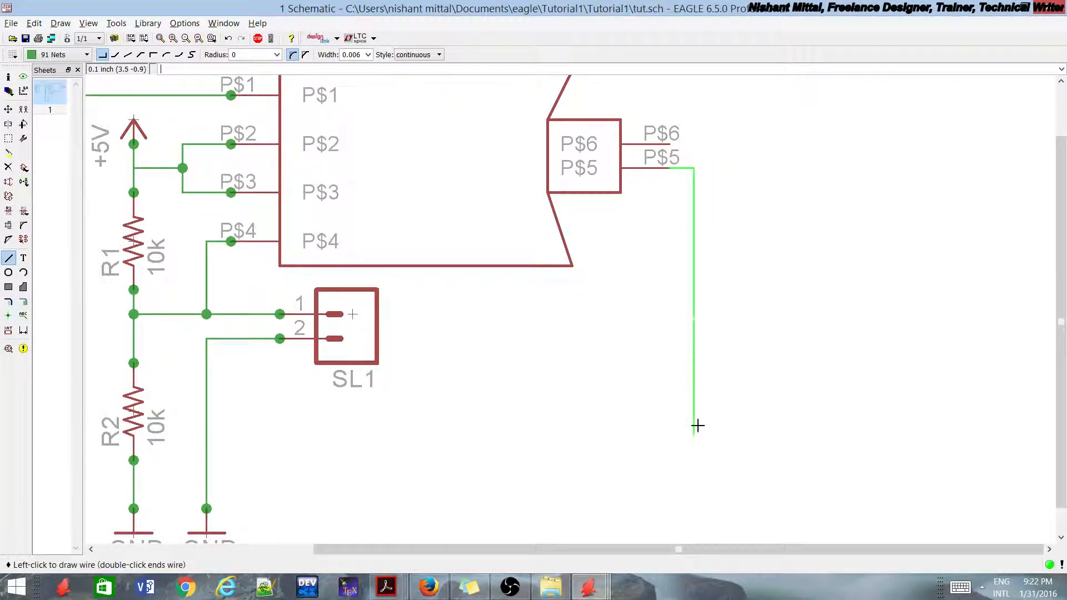
{"action": "left_click", "coordinate": [719, 411]}
{"action": "left_click", "coordinate": [204, 411]}
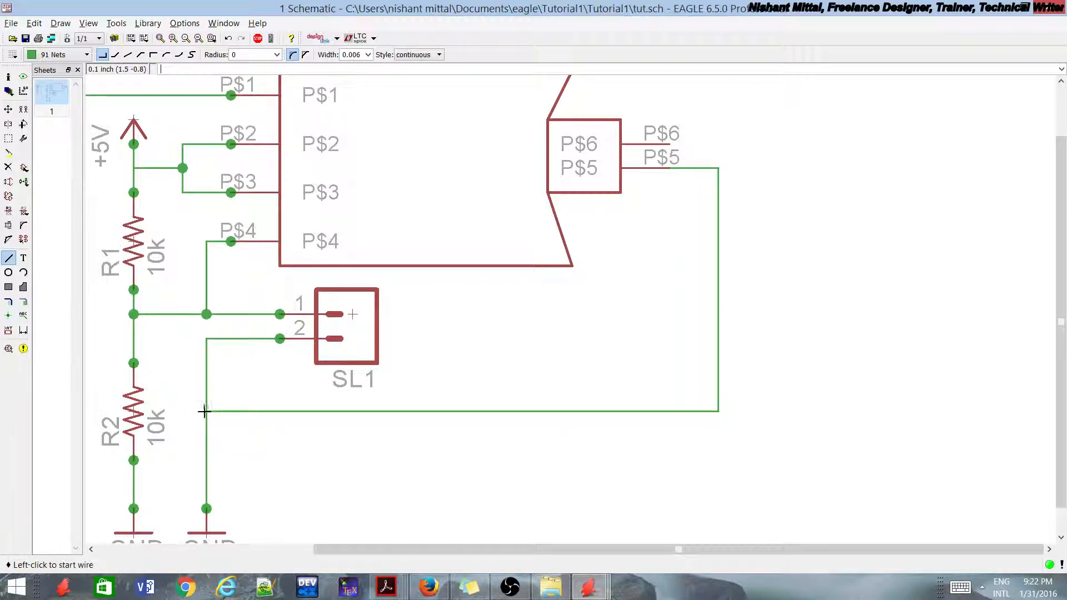
{"action": "left_click", "coordinate": [9, 314]}
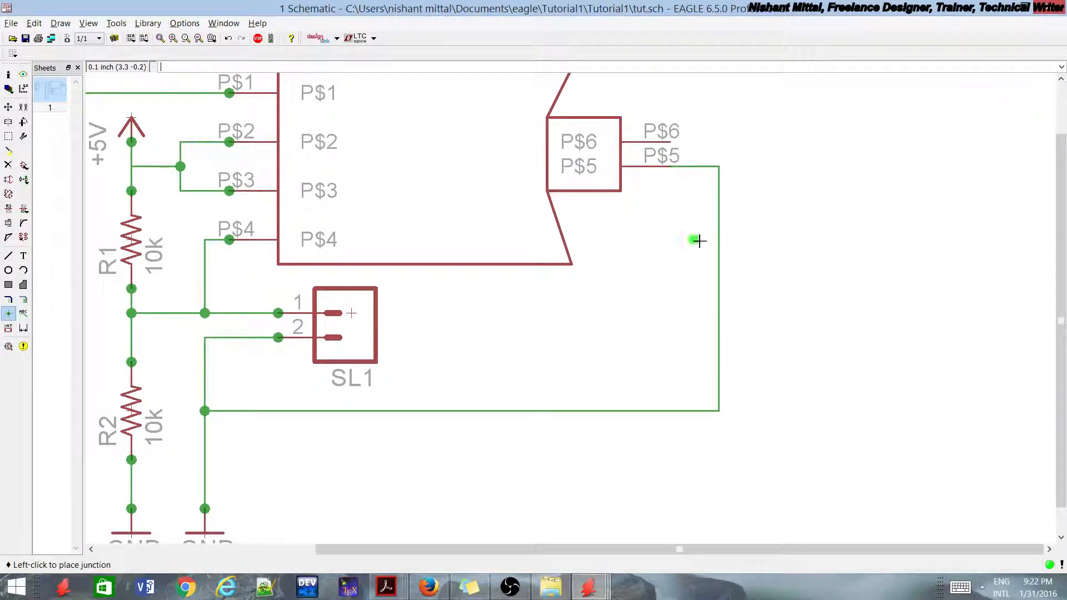
{"action": "scroll", "coordinate": [611, 261], "scroll_direction": "down", "scroll_amount": 3}
{"action": "scroll", "coordinate": [626, 283], "scroll_direction": "up", "scroll_amount": 1}
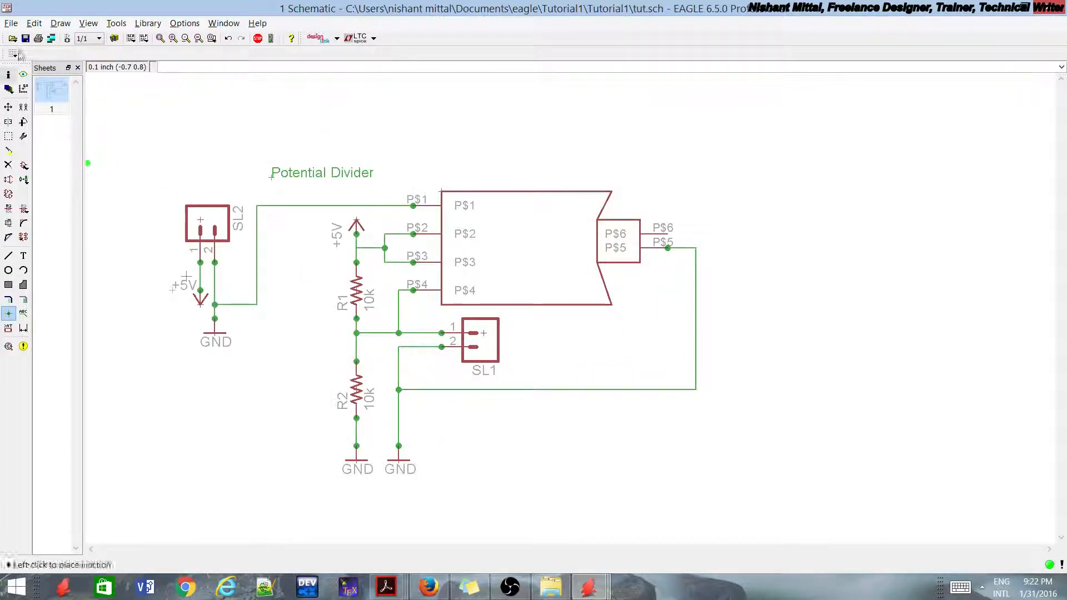
Step: Switch from the schematic to the tut.brd board layout and maximize its window
{"action": "left_click", "coordinate": [67, 39]}
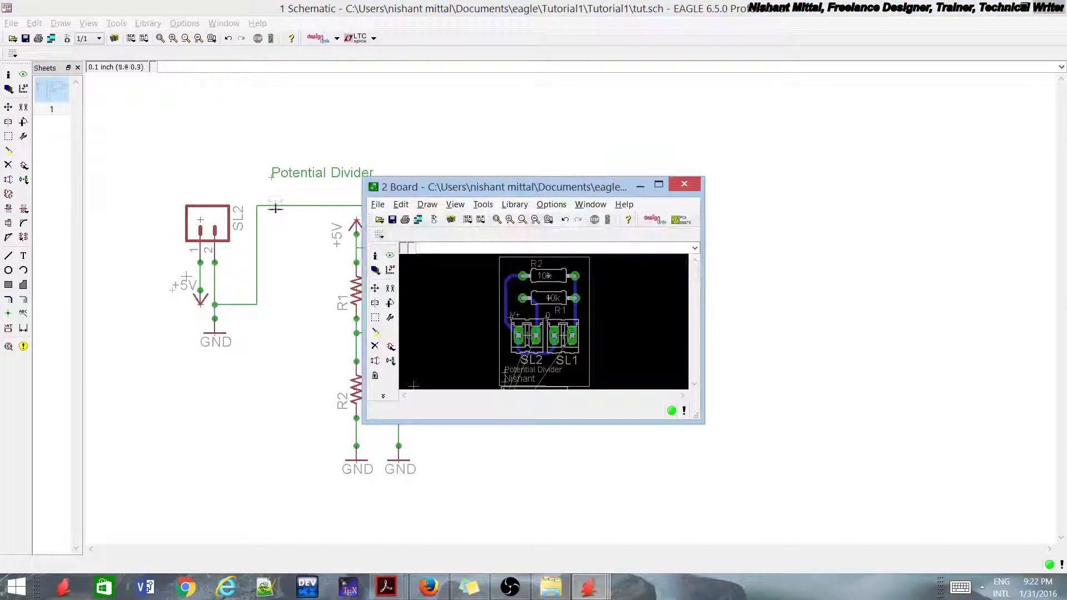
{"action": "left_click", "coordinate": [658, 184]}
{"action": "scroll", "coordinate": [620, 385], "scroll_direction": "up", "scroll_amount": 2}
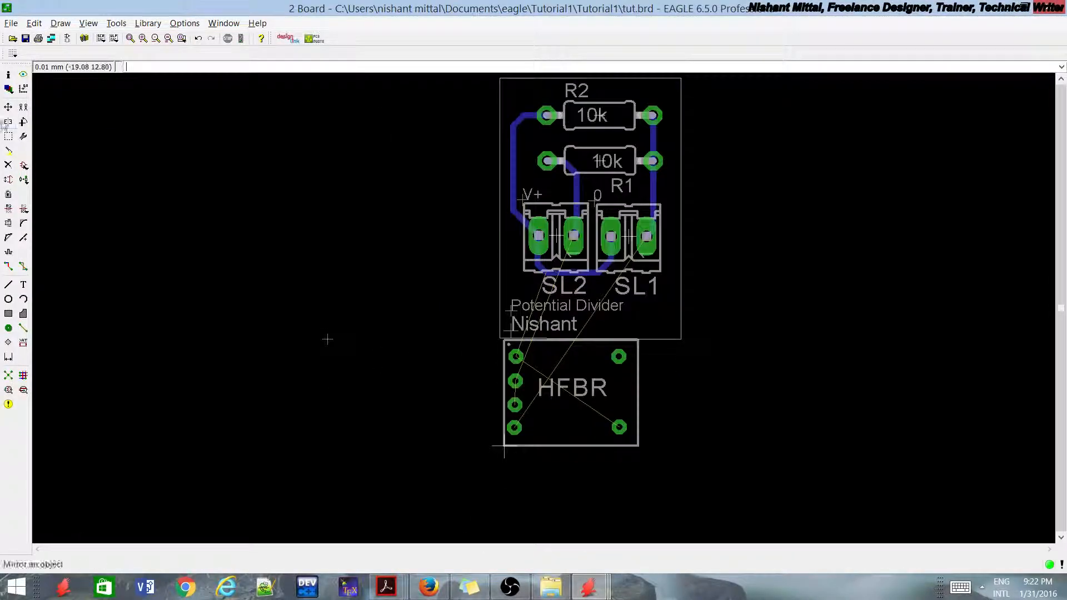
Step: Turn on the display of all layers in the board layout
{"action": "left_click", "coordinate": [9, 107]}
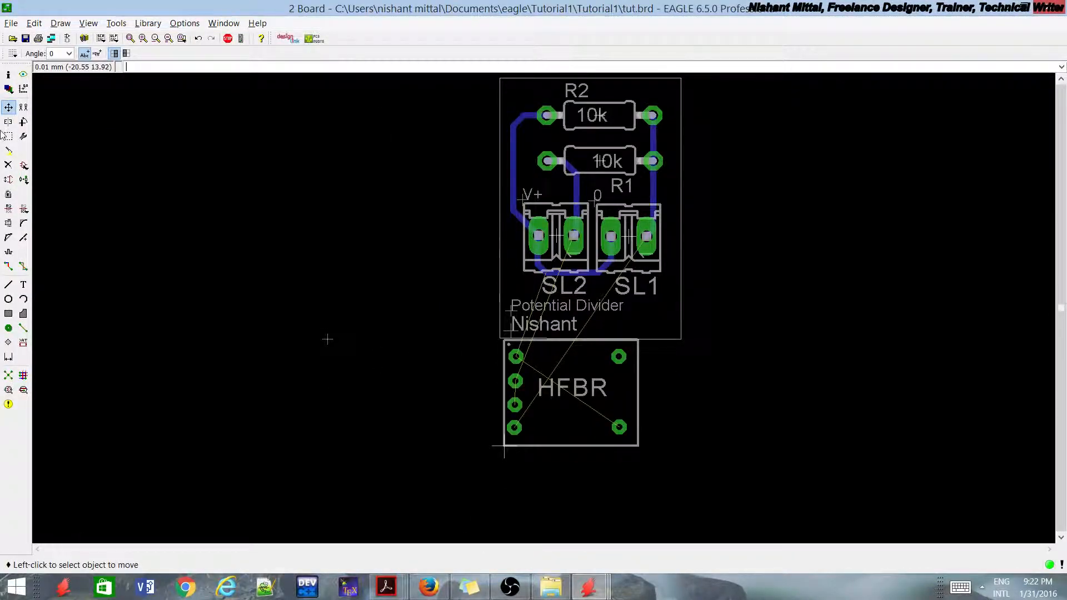
{"action": "left_click", "coordinate": [8, 89]}
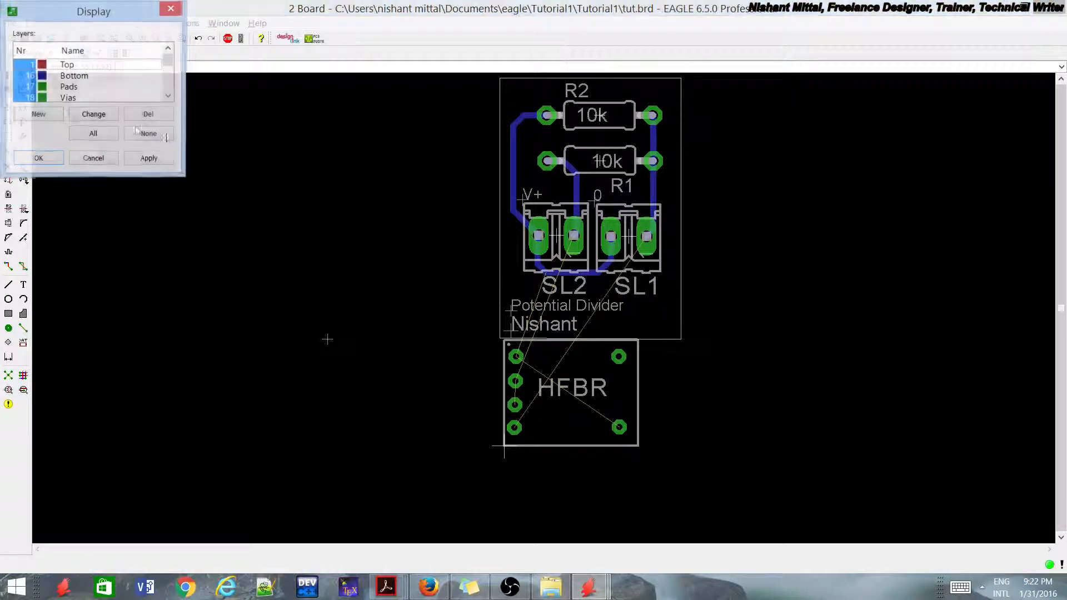
{"action": "left_click", "coordinate": [56, 163]}
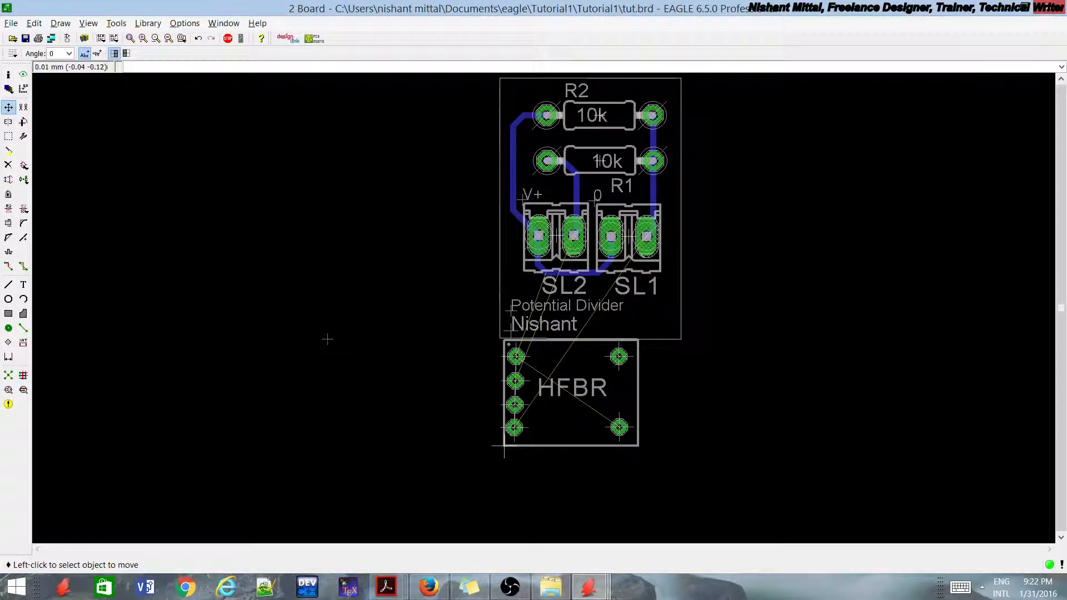
Step: Move the HFBR package from below the board outline to just outside its right edge, beside SL1
{"action": "scroll", "coordinate": [601, 447], "scroll_direction": "up", "scroll_amount": 2}
{"action": "left_click", "coordinate": [461, 445]}
{"action": "scroll", "coordinate": [533, 471], "scroll_direction": "down", "scroll_amount": 4}
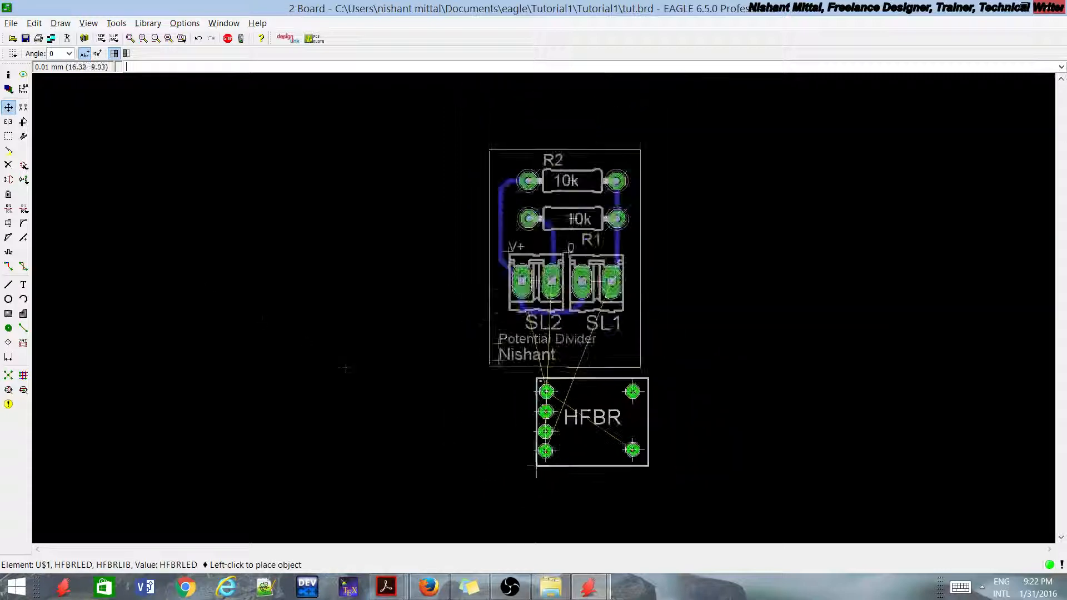
{"action": "scroll", "coordinate": [615, 333], "scroll_direction": "up", "scroll_amount": 3}
{"action": "left_click", "coordinate": [704, 306]}
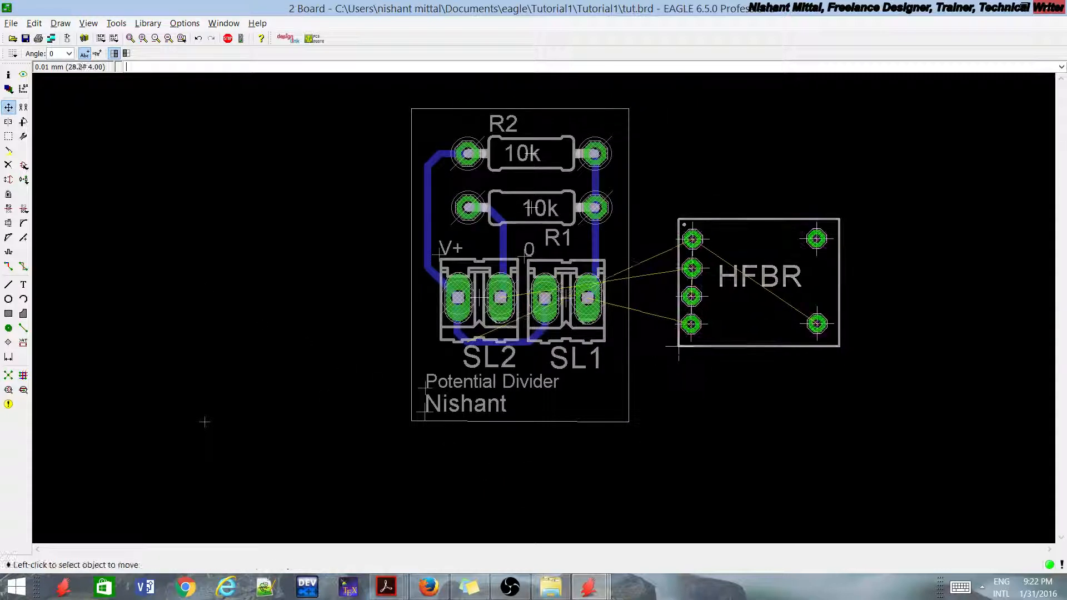
Step: Shift the board outline's right edge outward to enclose the HFBR package and recalculate the shortest airwires
{"action": "left_click", "coordinate": [629, 260]}
{"action": "left_click", "coordinate": [862, 254]}
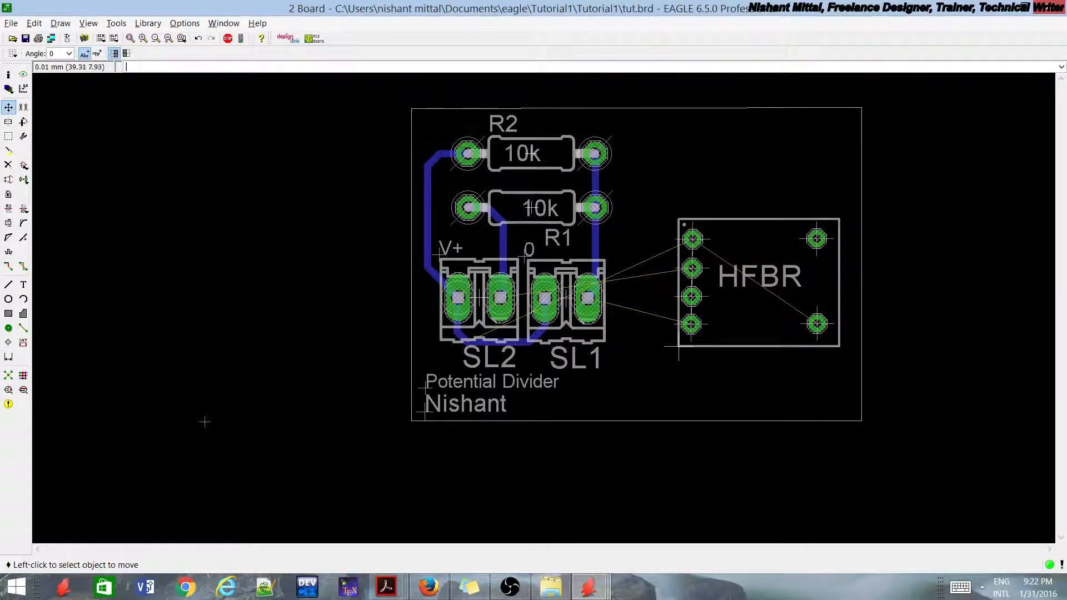
{"action": "left_click", "coordinate": [861, 289]}
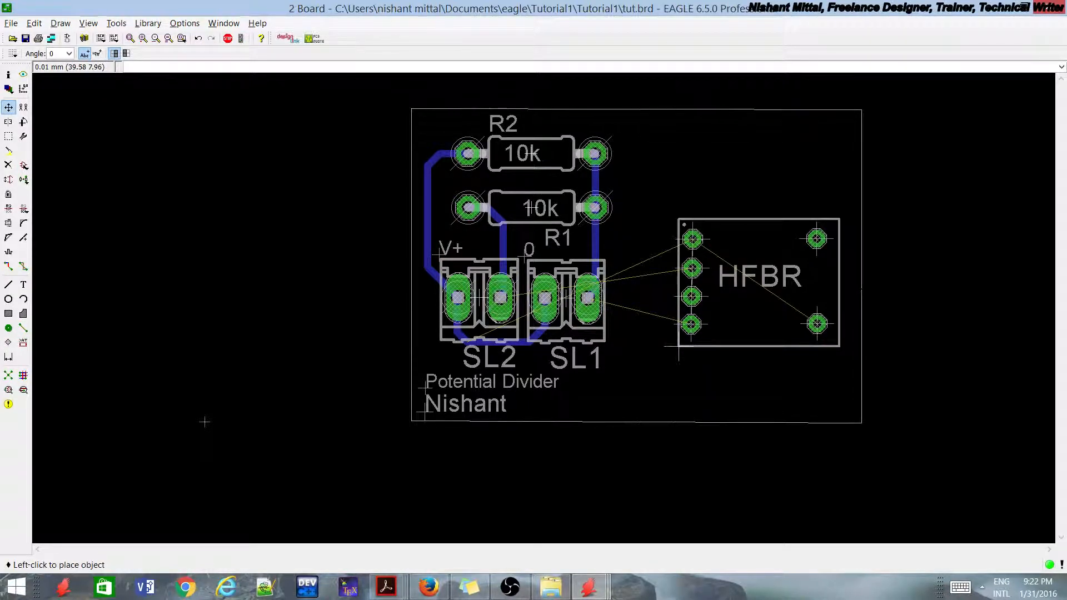
{"action": "left_click", "coordinate": [862, 288]}
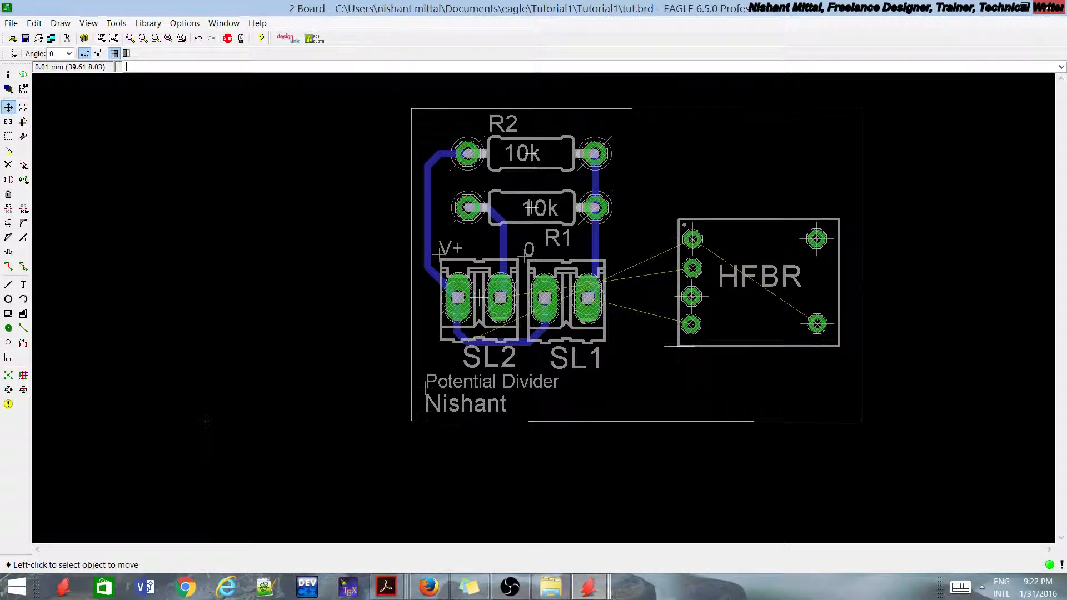
{"action": "left_click", "coordinate": [10, 378]}
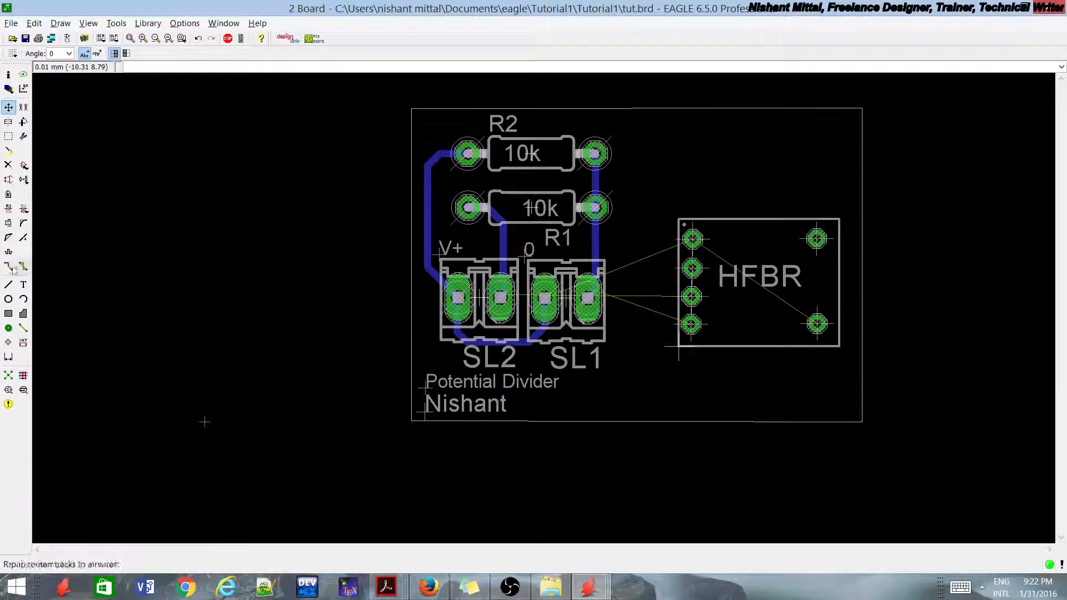
Step: Route bottom-layer traces joining HFBR's lower-right and upper-left GND pads and linking its lowest left pad to SL1's right pad
{"action": "left_click", "coordinate": [9, 267]}
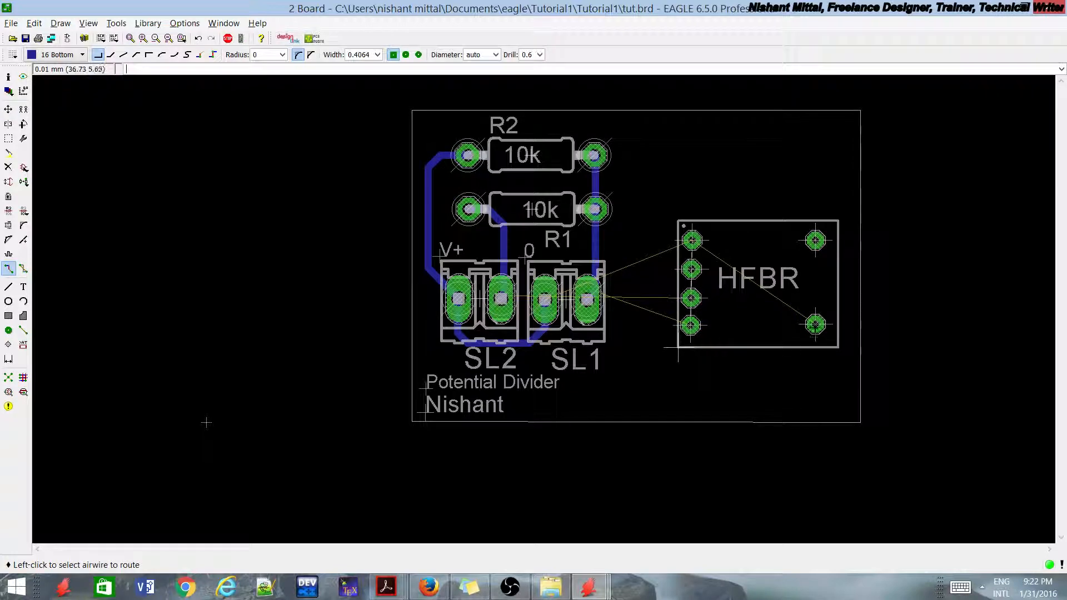
{"action": "left_click", "coordinate": [810, 320]}
{"action": "left_click", "coordinate": [751, 306]}
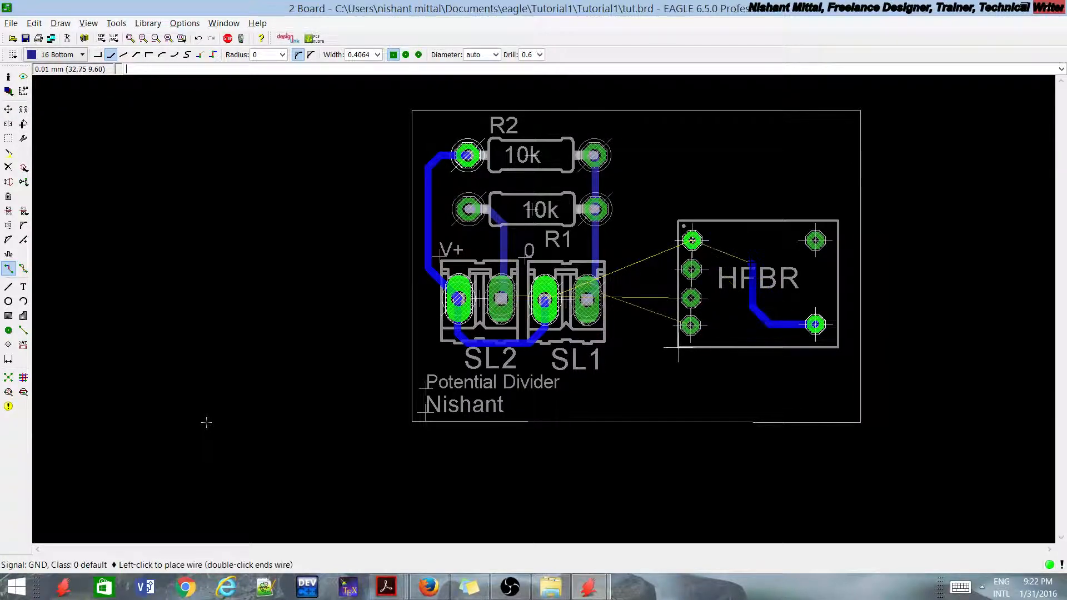
{"action": "left_click", "coordinate": [692, 240]}
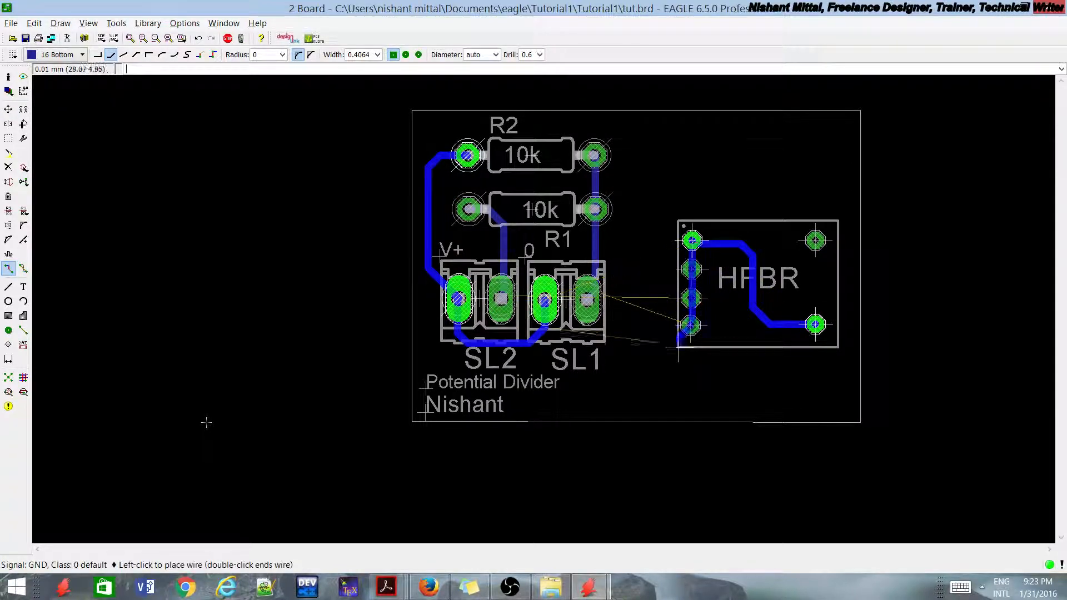
{"action": "left_click", "coordinate": [691, 325]}
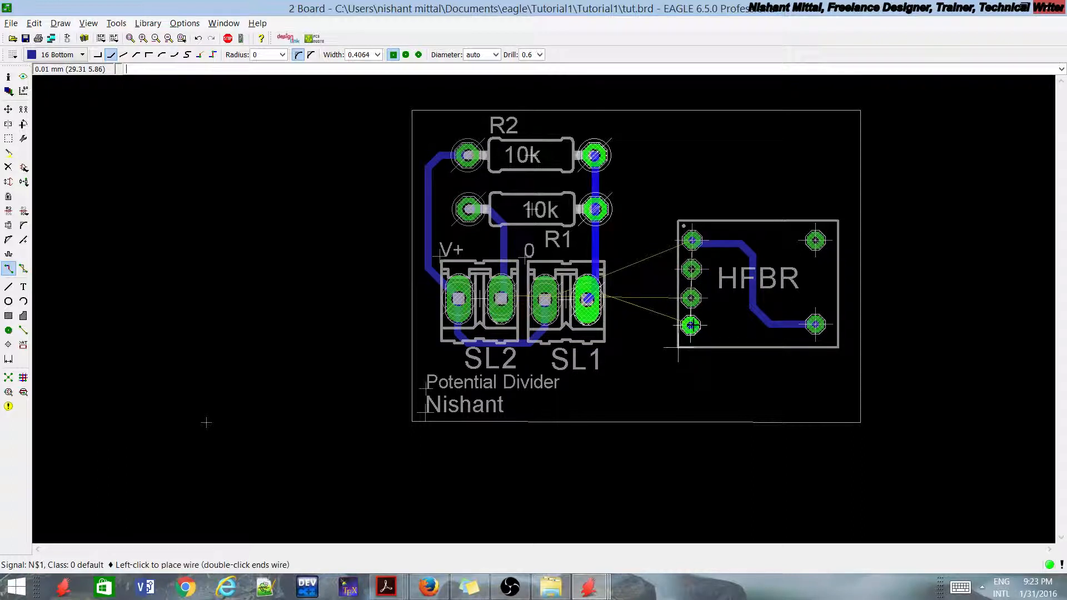
{"action": "left_click", "coordinate": [586, 304]}
Step: Route +5V on the bottom layer between HFBR's two middle left pads and onward over R2 to the track beside R1's left pad
{"action": "left_click", "coordinate": [698, 300]}
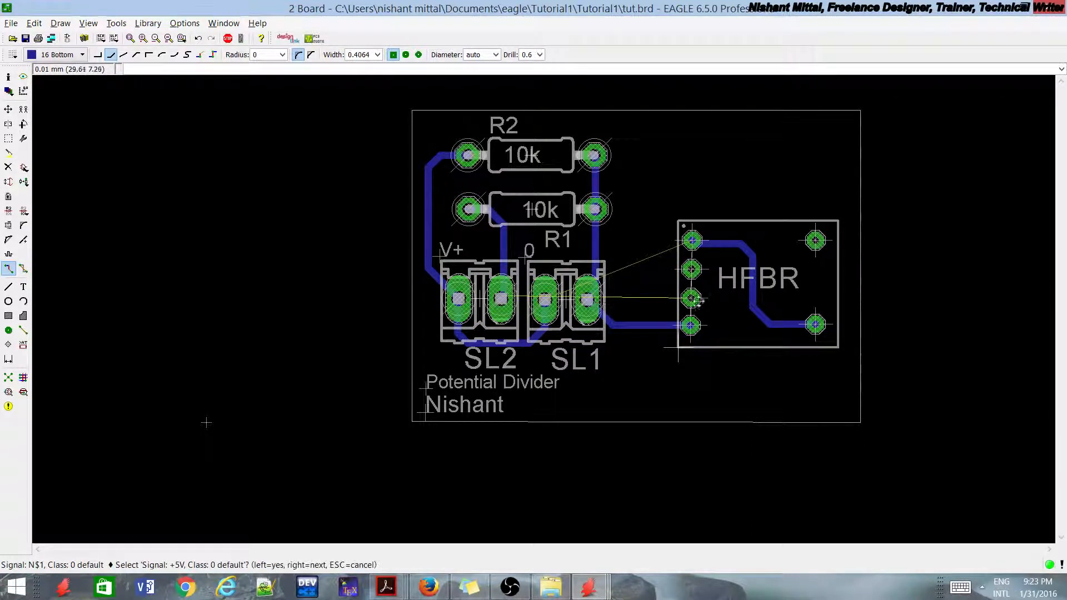
{"action": "left_click", "coordinate": [705, 311]}
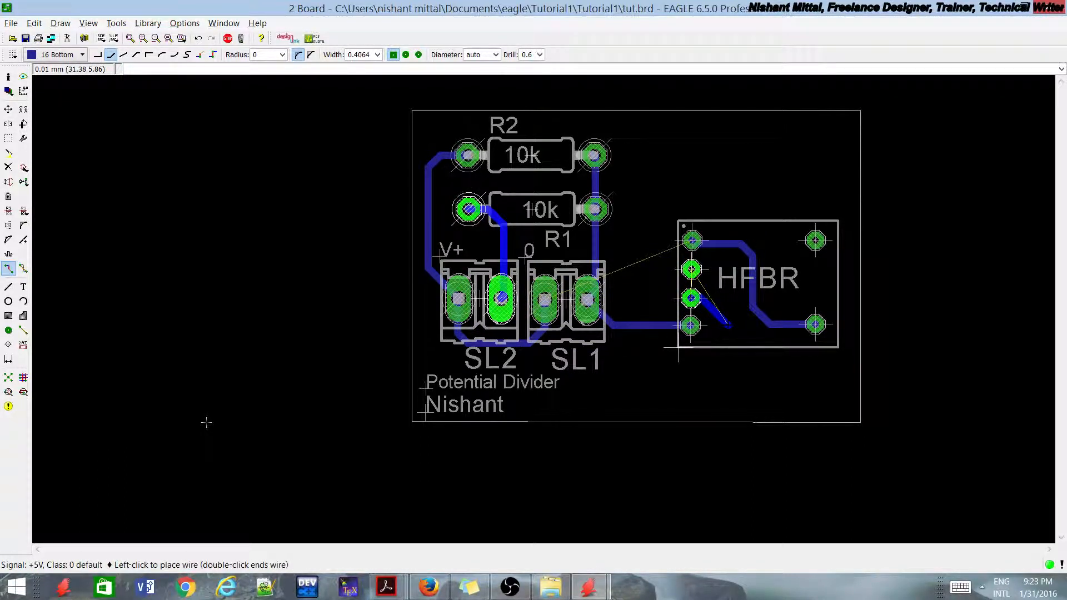
{"action": "key", "text": "Escape"}
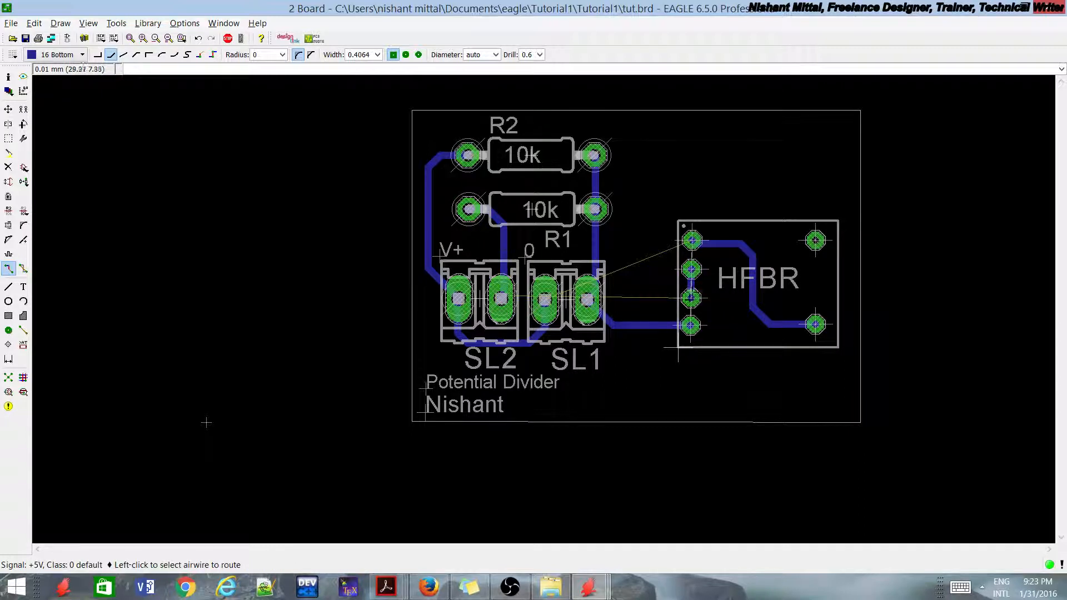
{"action": "left_click", "coordinate": [692, 298]}
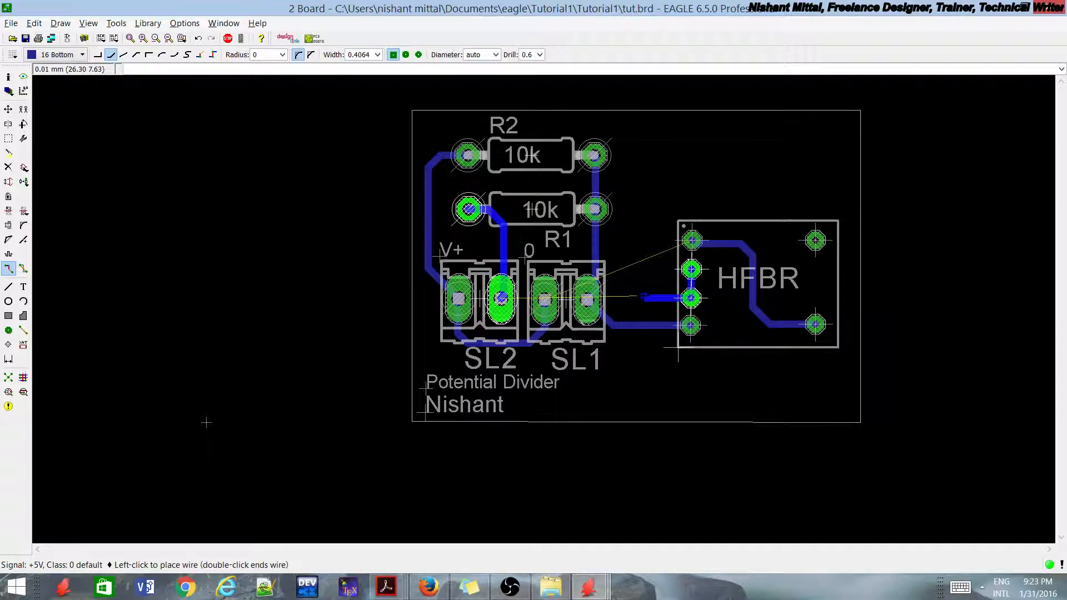
{"action": "left_click", "coordinate": [644, 295]}
{"action": "left_click", "coordinate": [624, 125]}
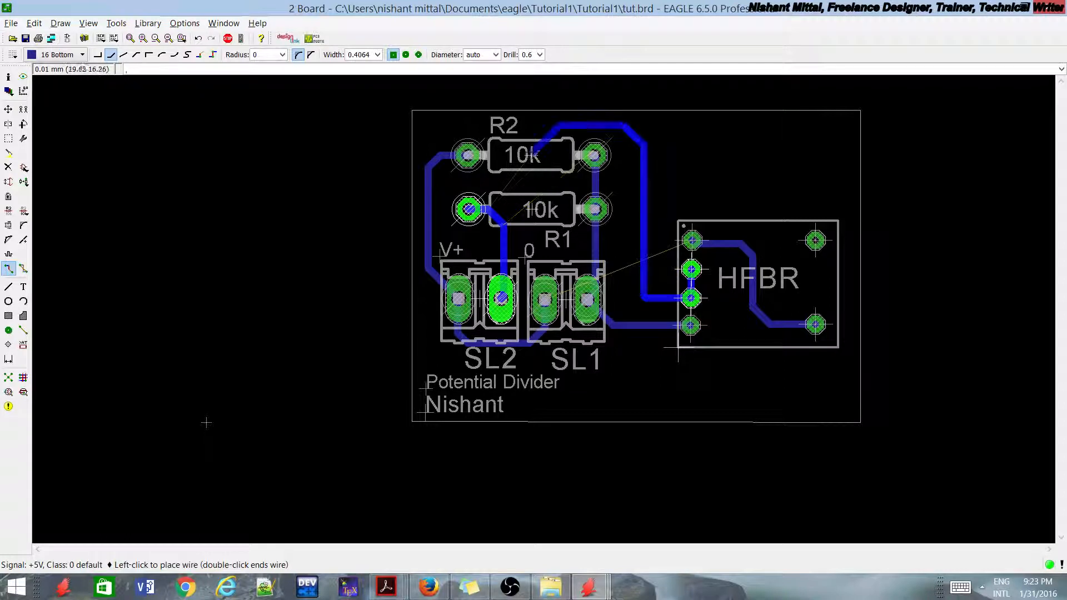
{"action": "left_click", "coordinate": [495, 210]}
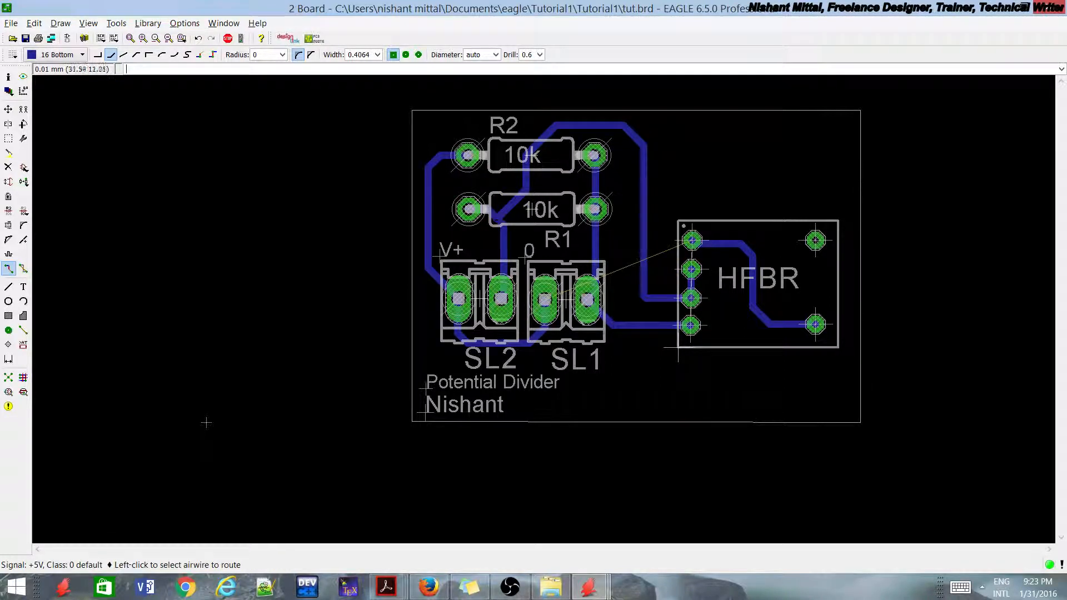
Step: Route GND on the bottom layer from HFBR's GND trace down and beneath SL1 to the track joining SL2 and SL1
{"action": "left_click", "coordinate": [687, 240]}
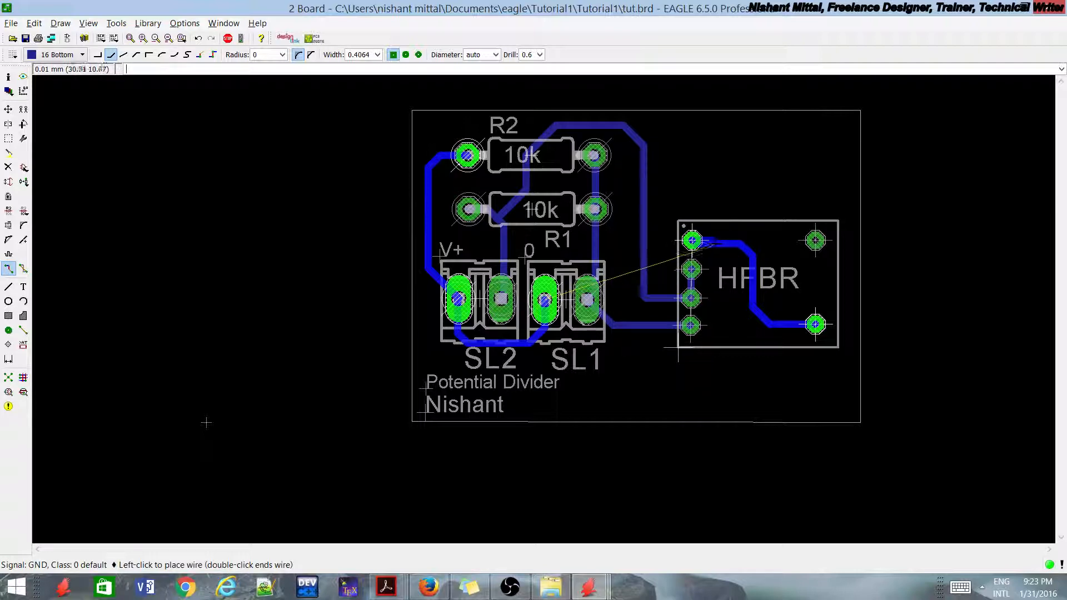
{"action": "scroll", "coordinate": [700, 243], "scroll_direction": "up", "scroll_amount": 4}
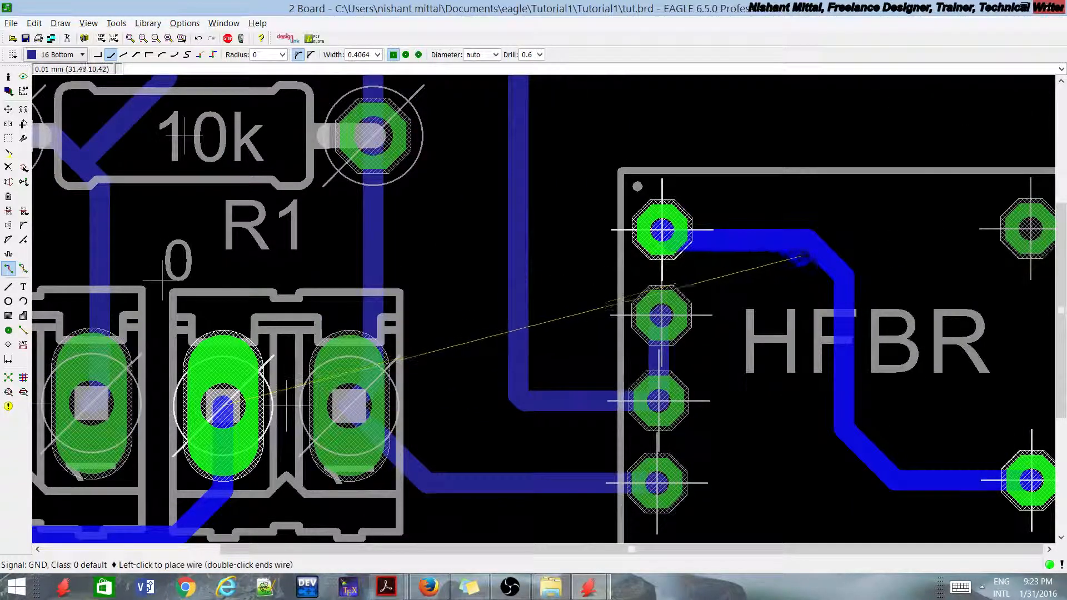
{"action": "scroll", "coordinate": [839, 272], "scroll_direction": "down", "scroll_amount": 4}
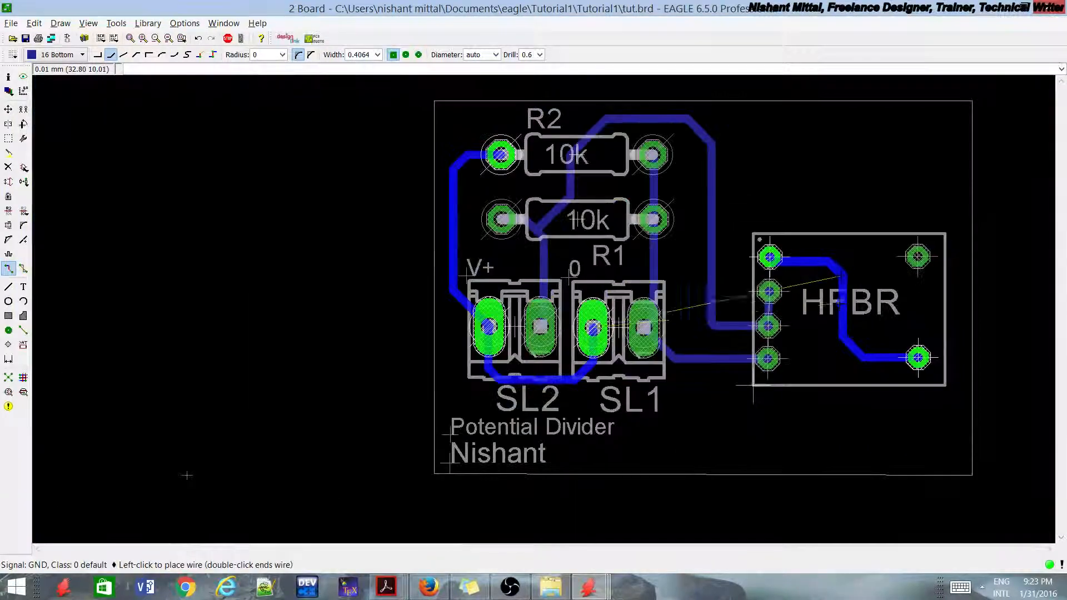
{"action": "scroll", "coordinate": [828, 364], "scroll_direction": "down", "scroll_amount": 3}
{"action": "scroll", "coordinate": [828, 364], "scroll_direction": "up", "scroll_amount": 3}
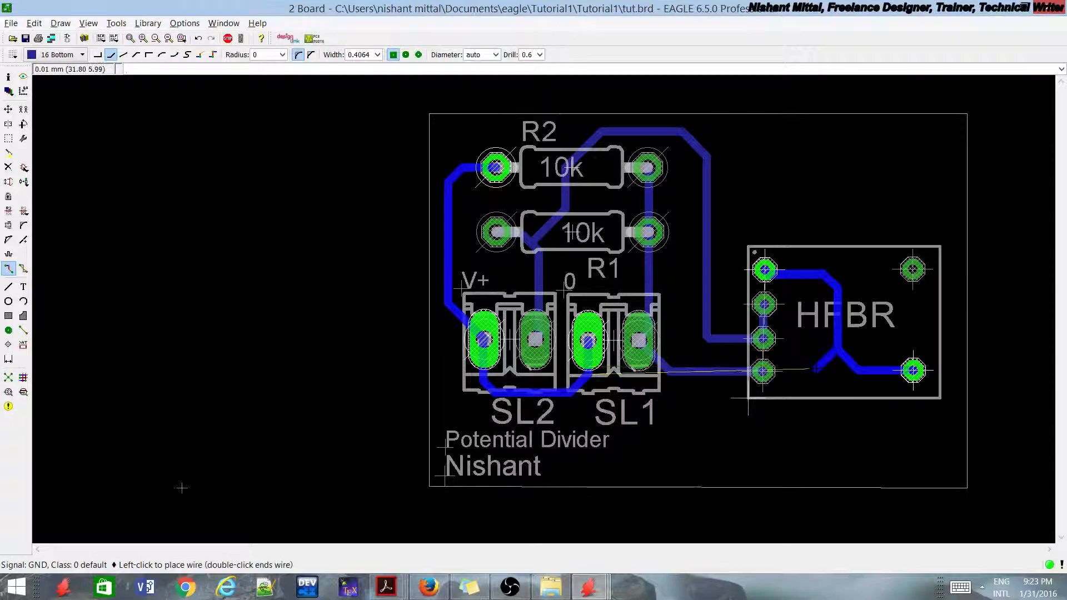
{"action": "left_click", "coordinate": [817, 367]}
{"action": "left_click", "coordinate": [801, 426]}
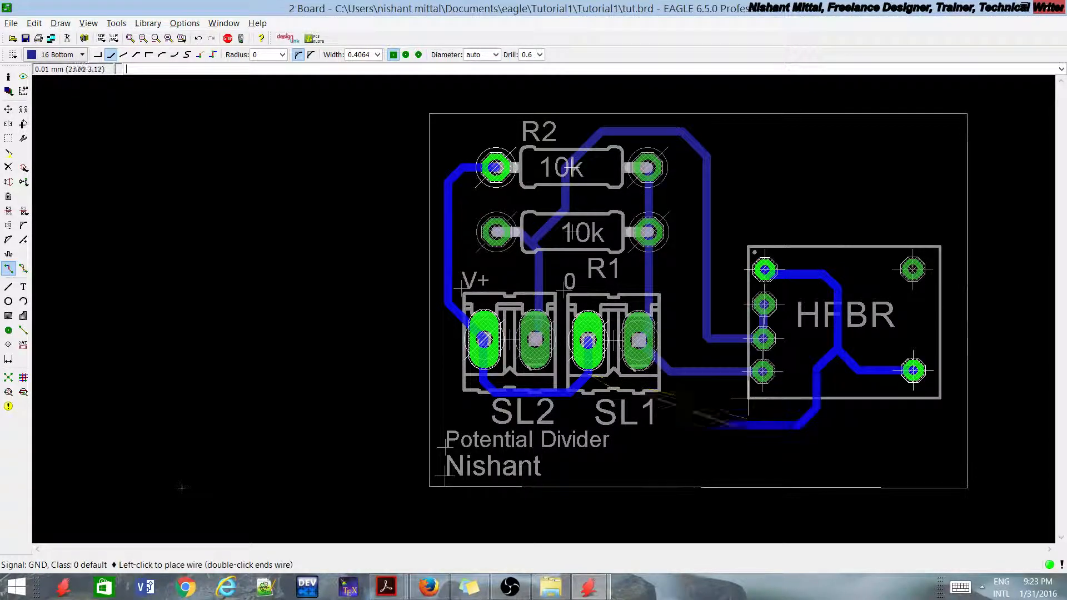
{"action": "left_click", "coordinate": [572, 394]}
Step: Examine the routed traces across the board and recalculate the airwires to check for unrouted connections
{"action": "scroll", "coordinate": [183, 488], "scroll_direction": "down", "scroll_amount": 3}
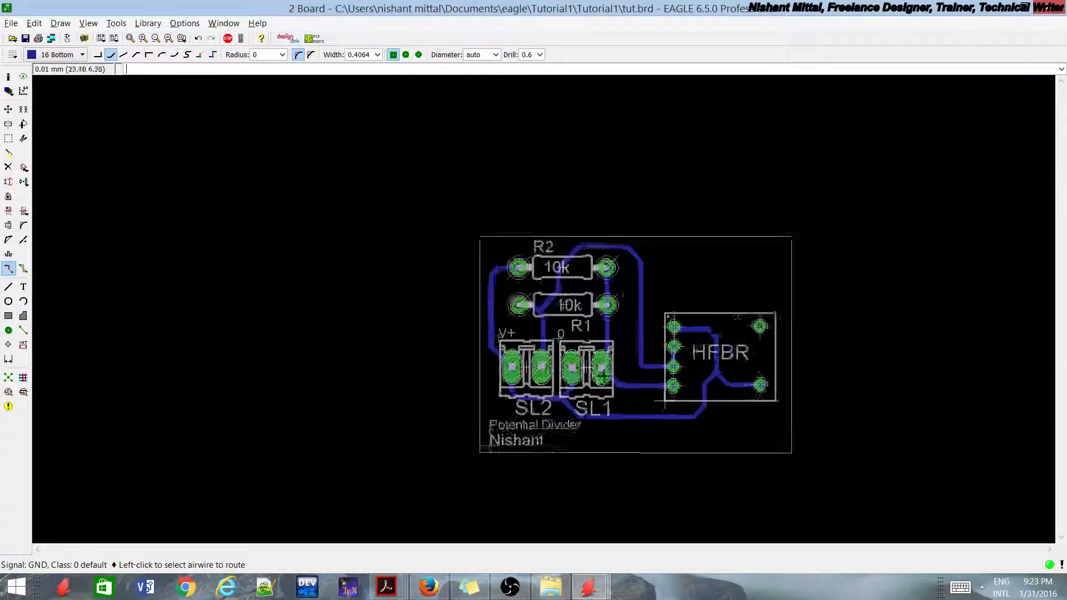
{"action": "scroll", "coordinate": [203, 496], "scroll_direction": "up", "scroll_amount": 2}
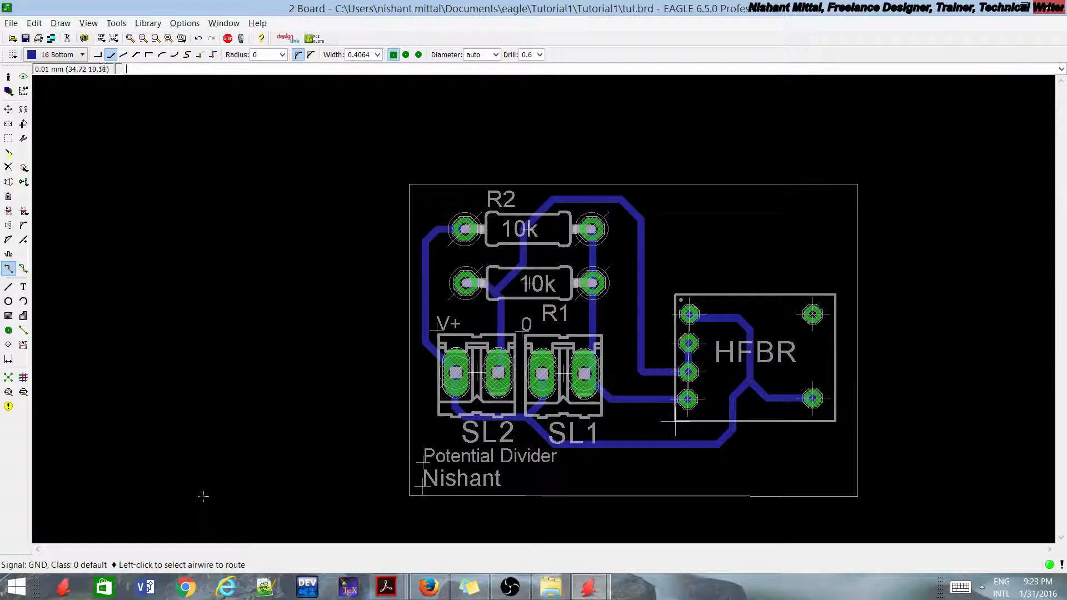
{"action": "scroll", "coordinate": [204, 496], "scroll_direction": "down", "scroll_amount": 2}
{"action": "scroll", "coordinate": [203, 496], "scroll_direction": "up", "scroll_amount": 4}
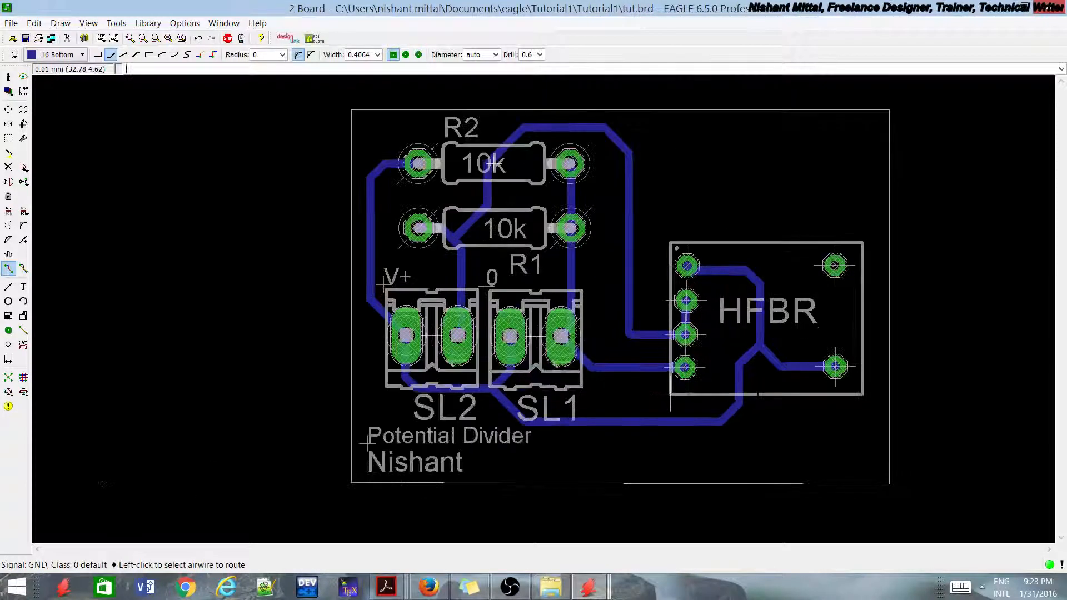
{"action": "scroll", "coordinate": [201, 463], "scroll_direction": "down", "scroll_amount": 3}
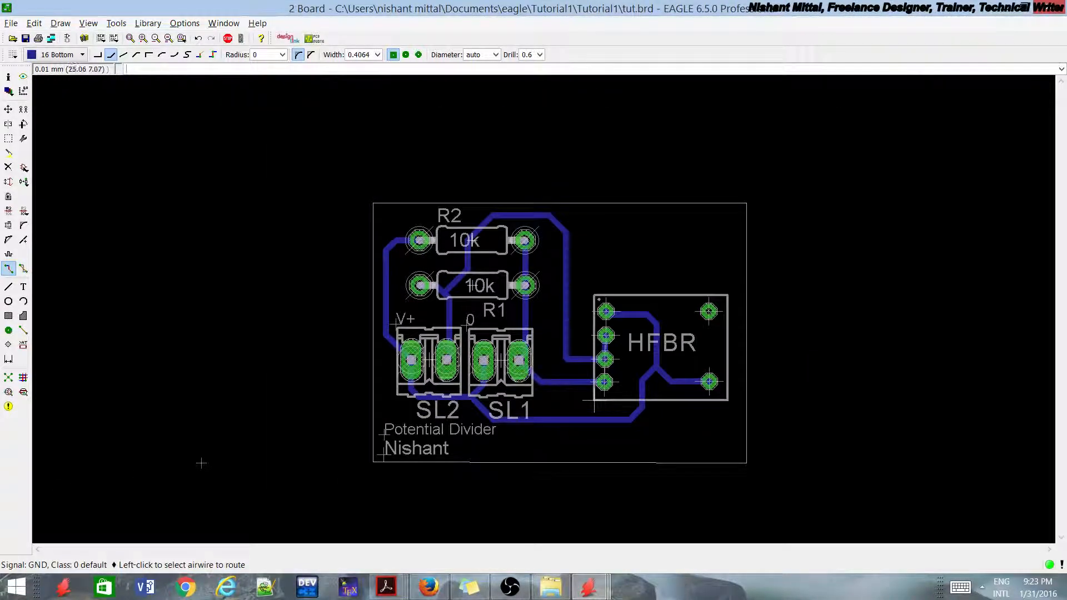
{"action": "left_click", "coordinate": [8, 377]}
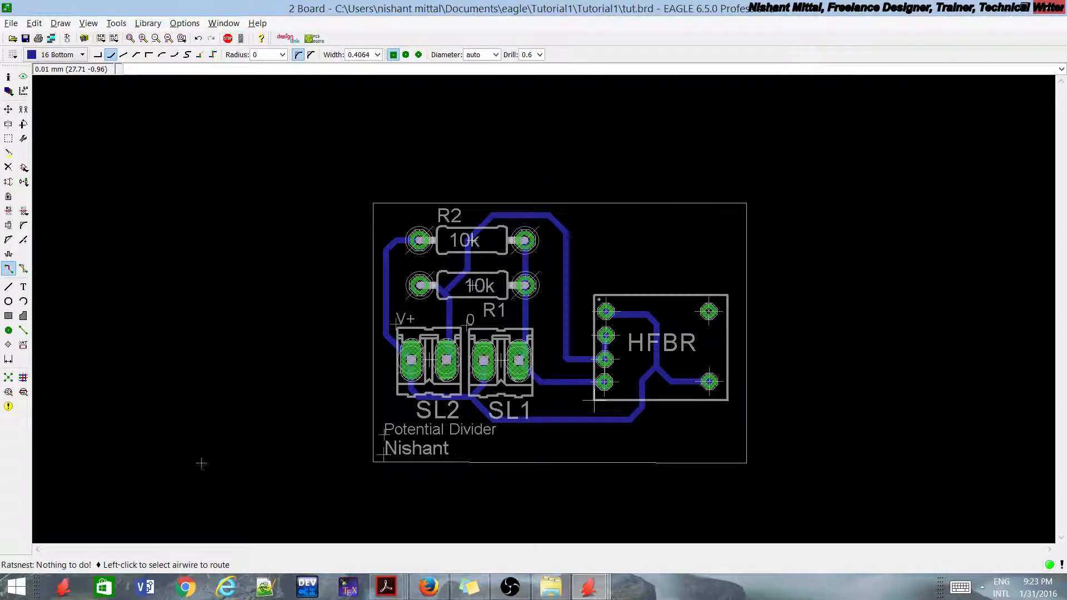
{"action": "scroll", "coordinate": [589, 476], "scroll_direction": "up", "scroll_amount": 2}
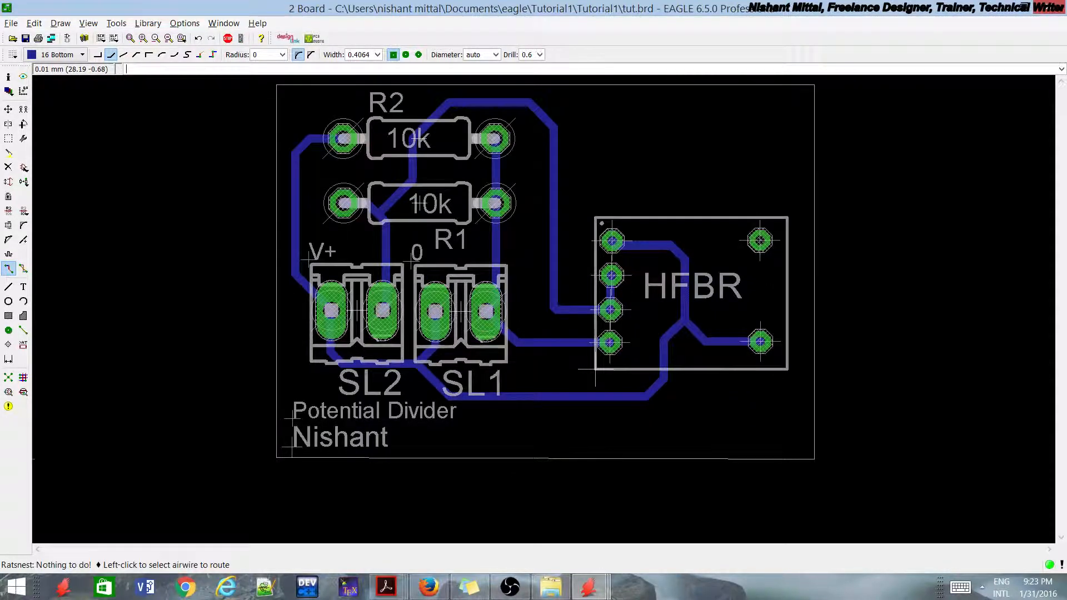
{"action": "scroll", "coordinate": [589, 475], "scroll_direction": "down", "scroll_amount": 2}
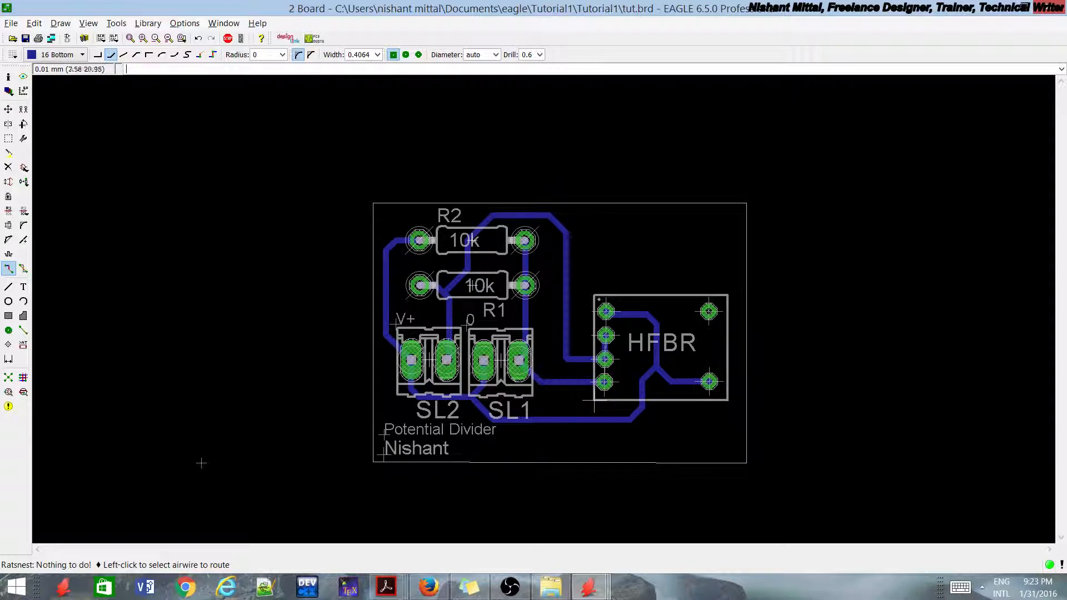